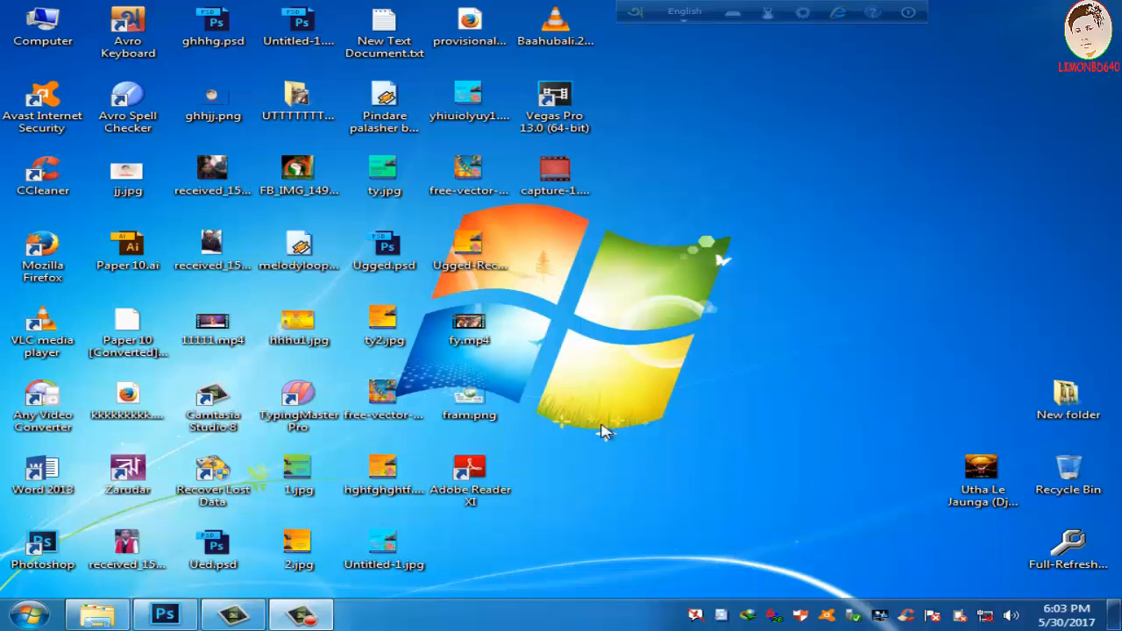
Step: Switch to Photoshop, open PicsArt_04-07-06.17.49.jpg from the me 1 folder and convert its background into the regular layer Layer 0
click(179, 615)
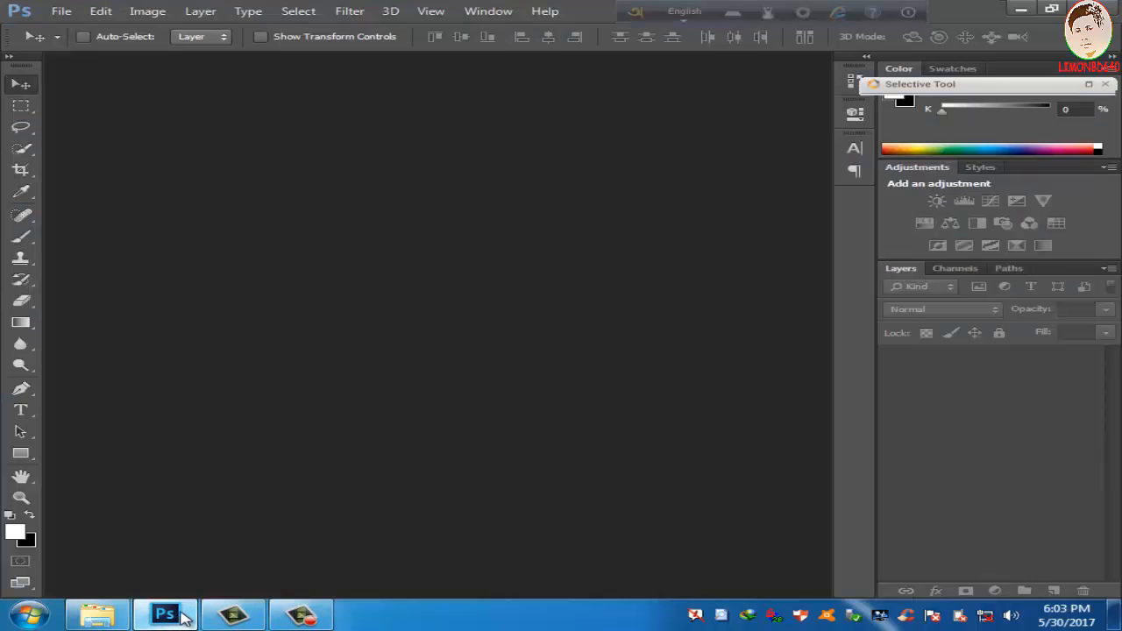
mouse_move(125, 605)
click(268, 556)
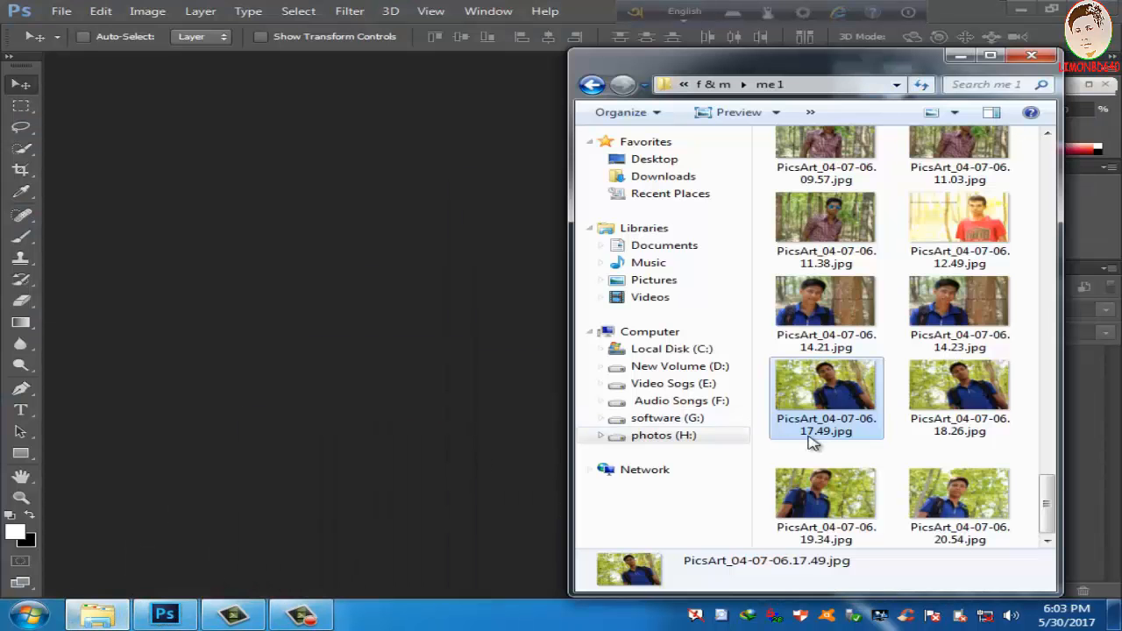
drag(824, 393, 390, 264)
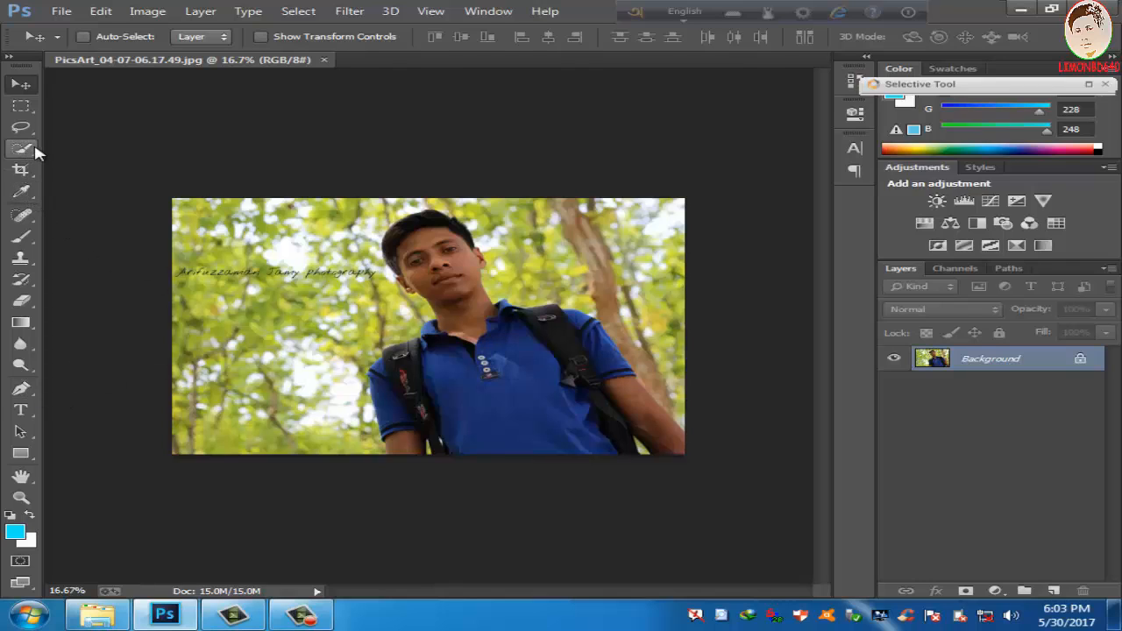
double_click(1082, 361)
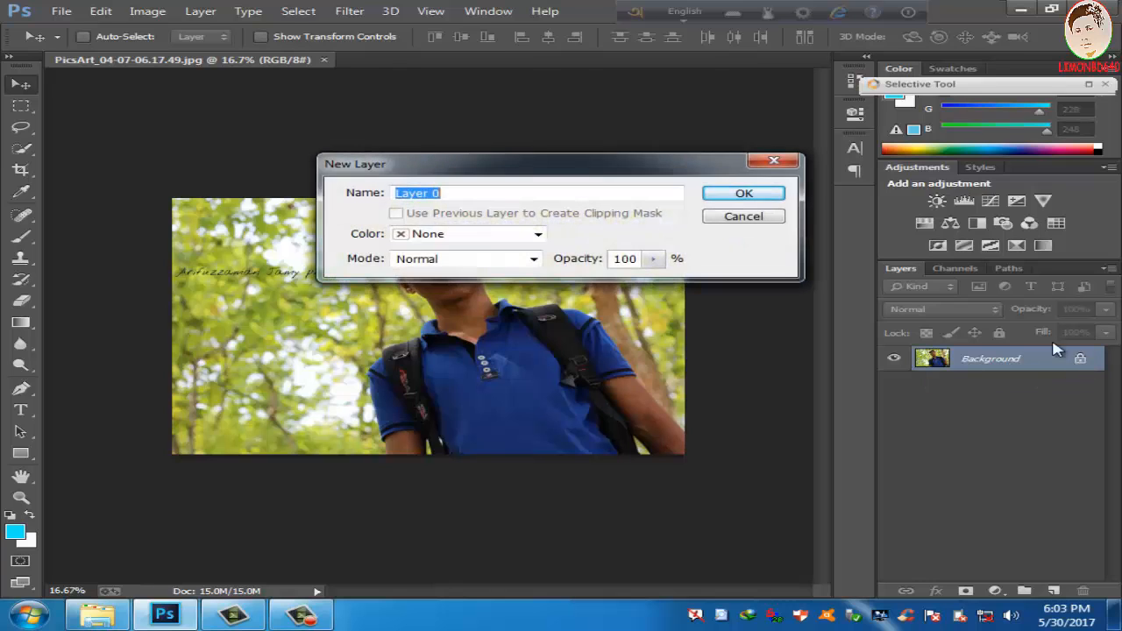
click(724, 200)
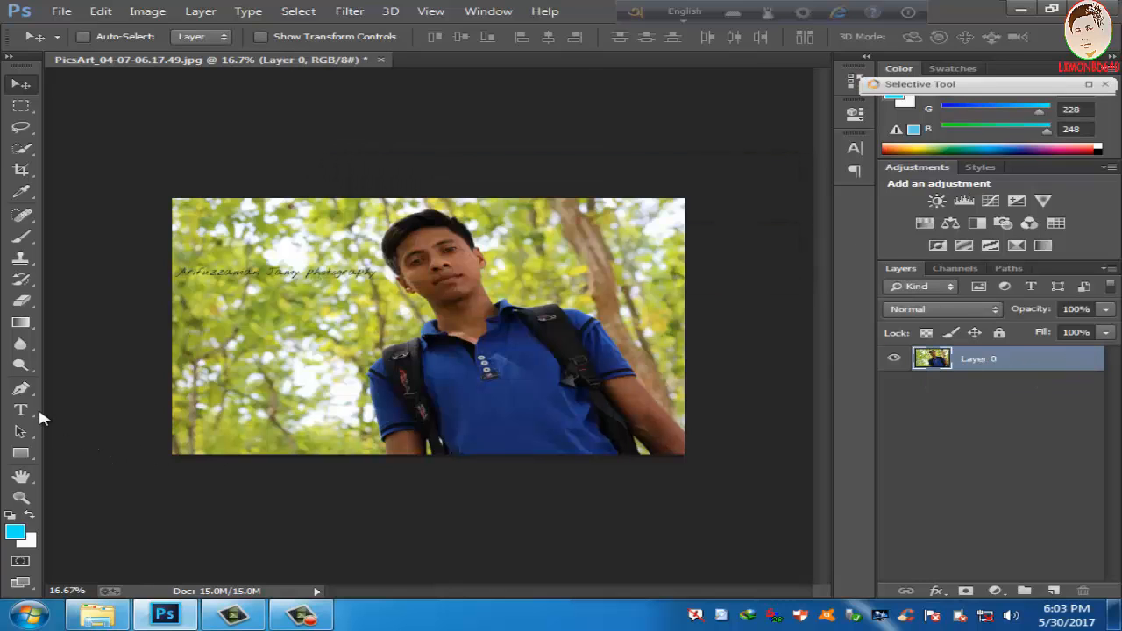
Step: Start a Pen tool path at the image's lower edge and trace the man's left-hand arm and sleeve up to the backpack strap
click(21, 388)
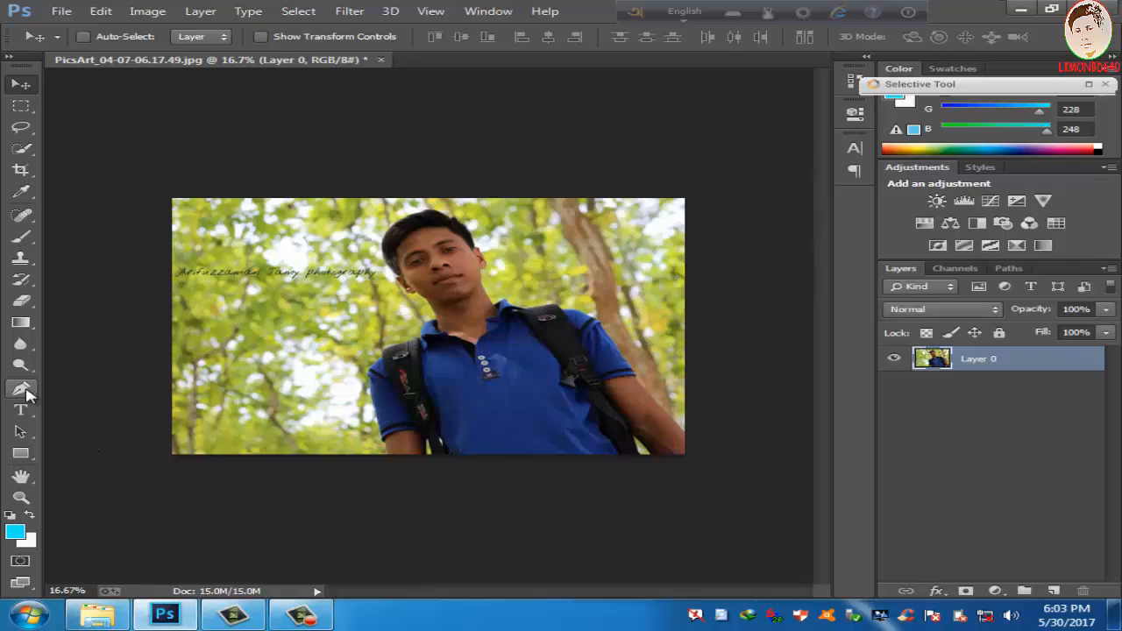
click(389, 449)
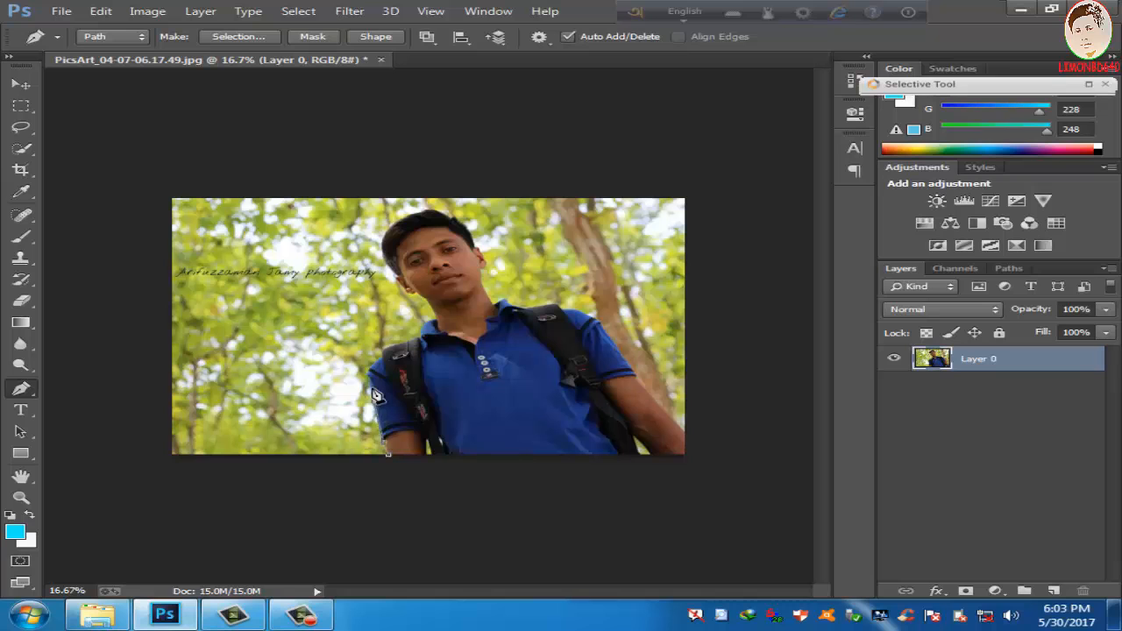
key(ctrl+plus)
key(ctrl+plus)
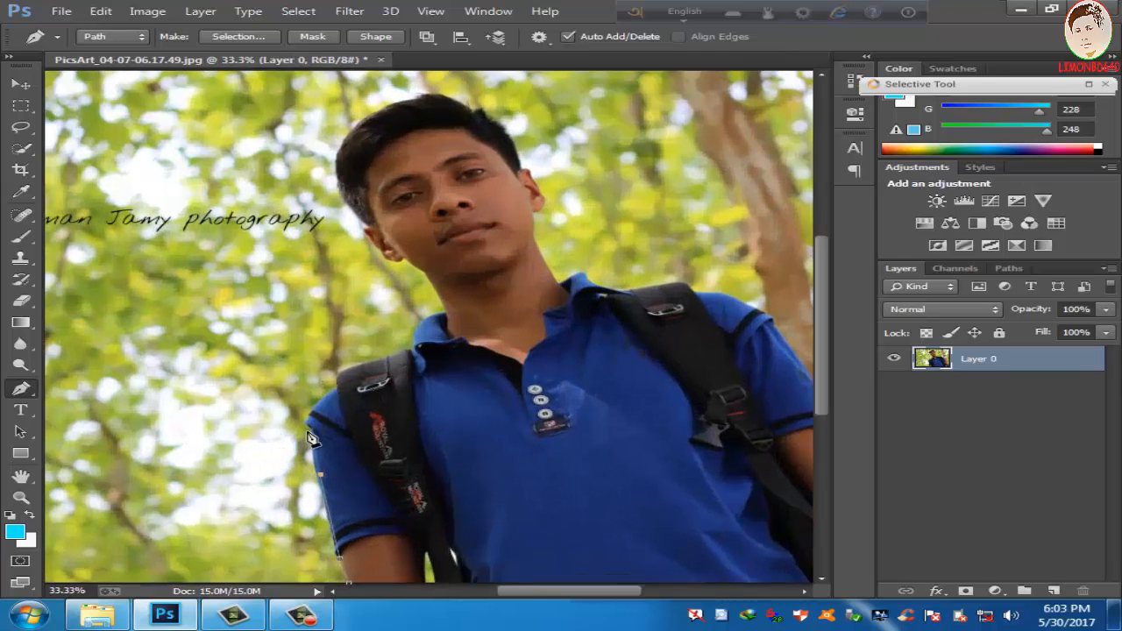
click(313, 430)
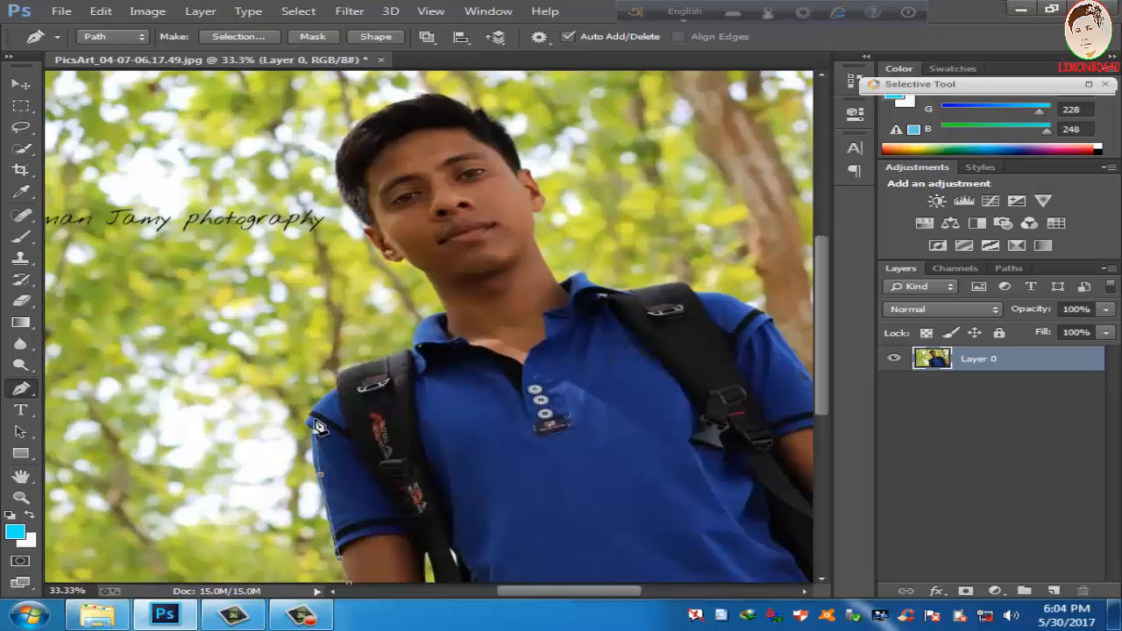
click(339, 373)
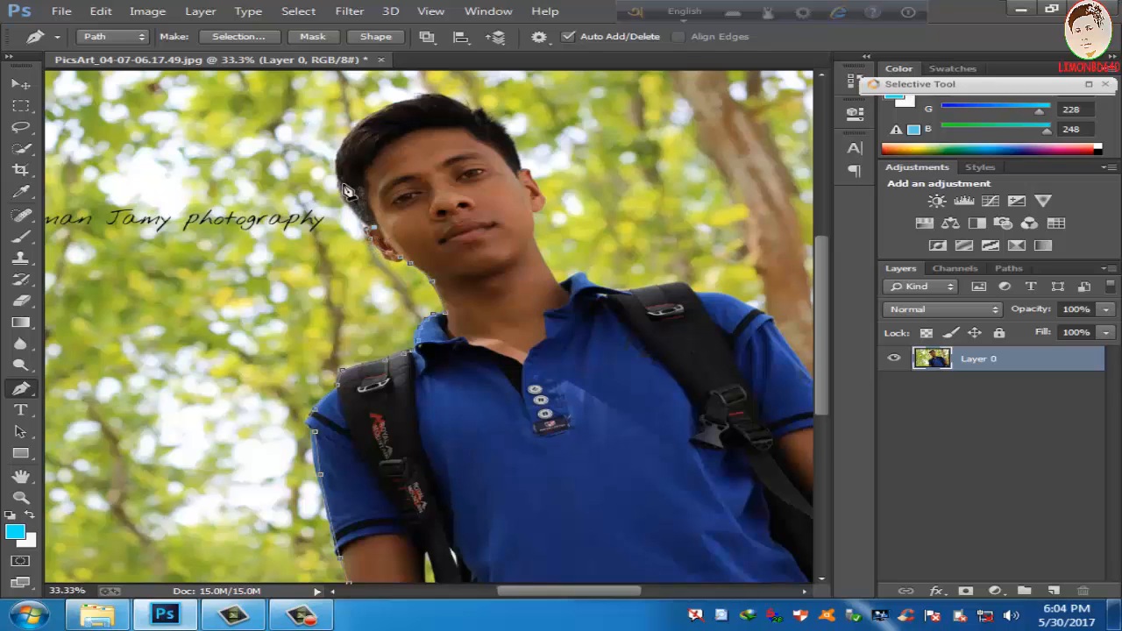
Step: Continue the path from the side of the head over the top of the hair to the ear on the right
drag(342, 180, 342, 159)
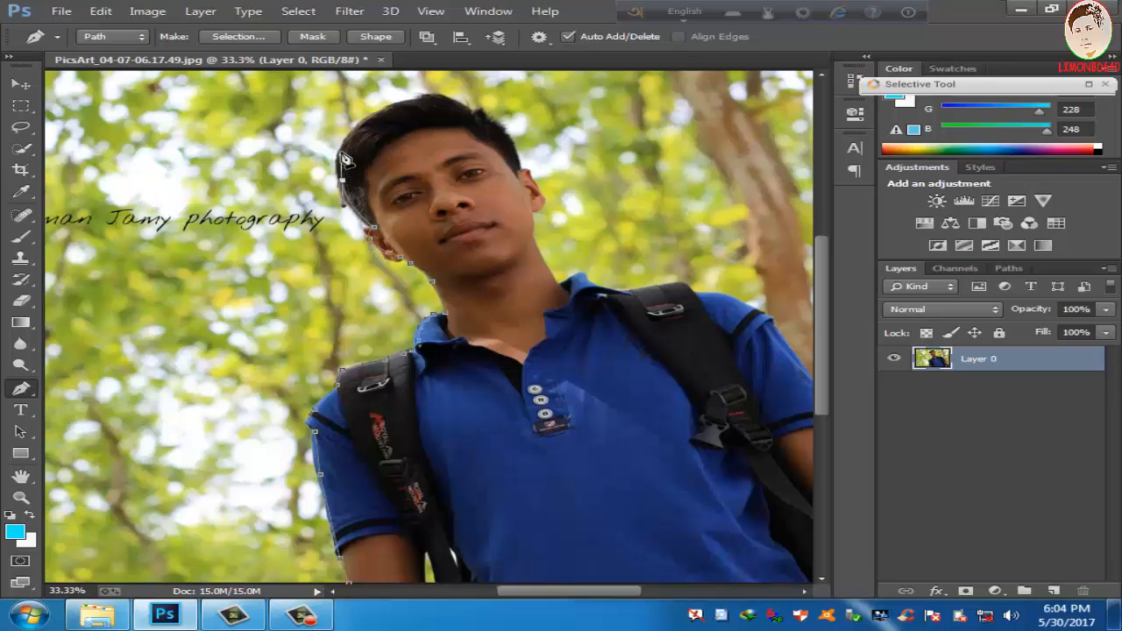
click(359, 132)
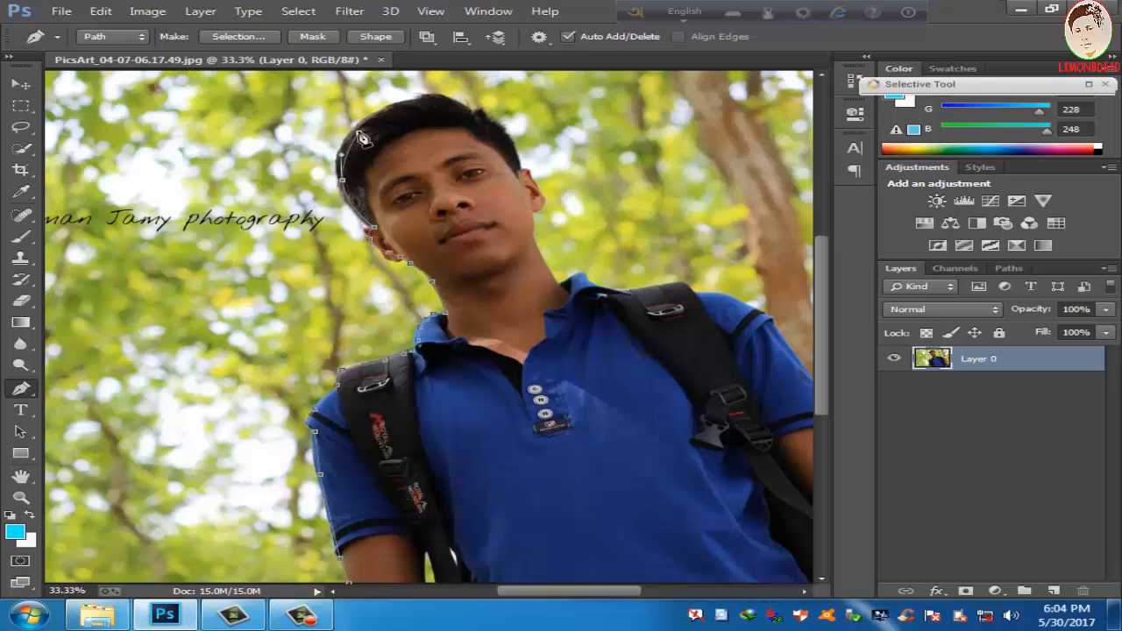
click(405, 103)
click(428, 96)
click(449, 99)
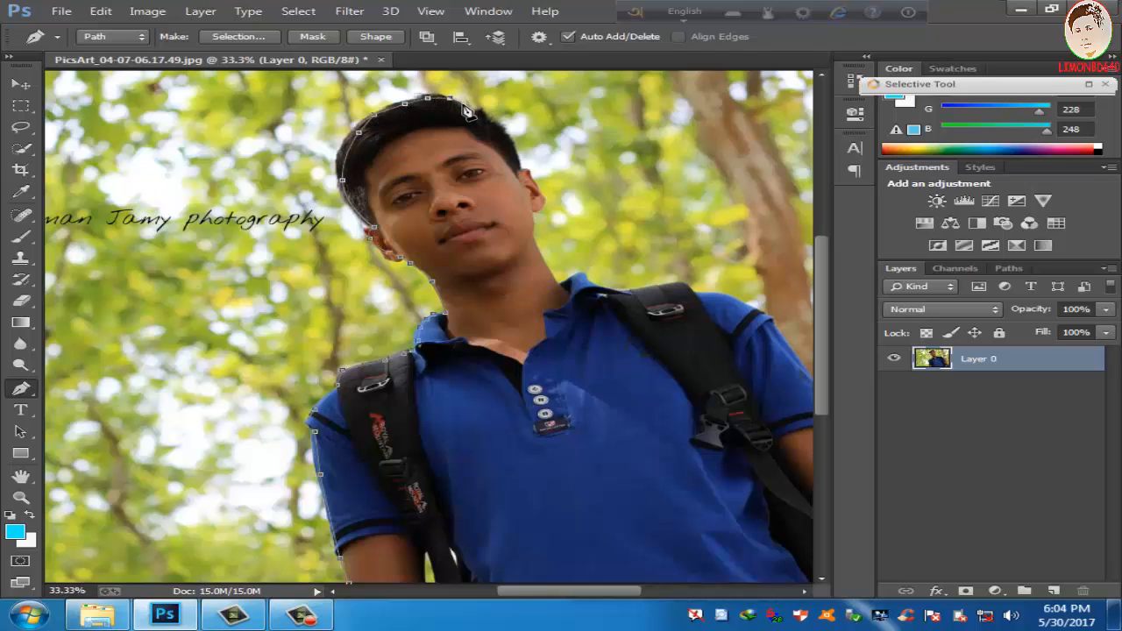
click(478, 112)
click(501, 129)
click(517, 163)
click(536, 179)
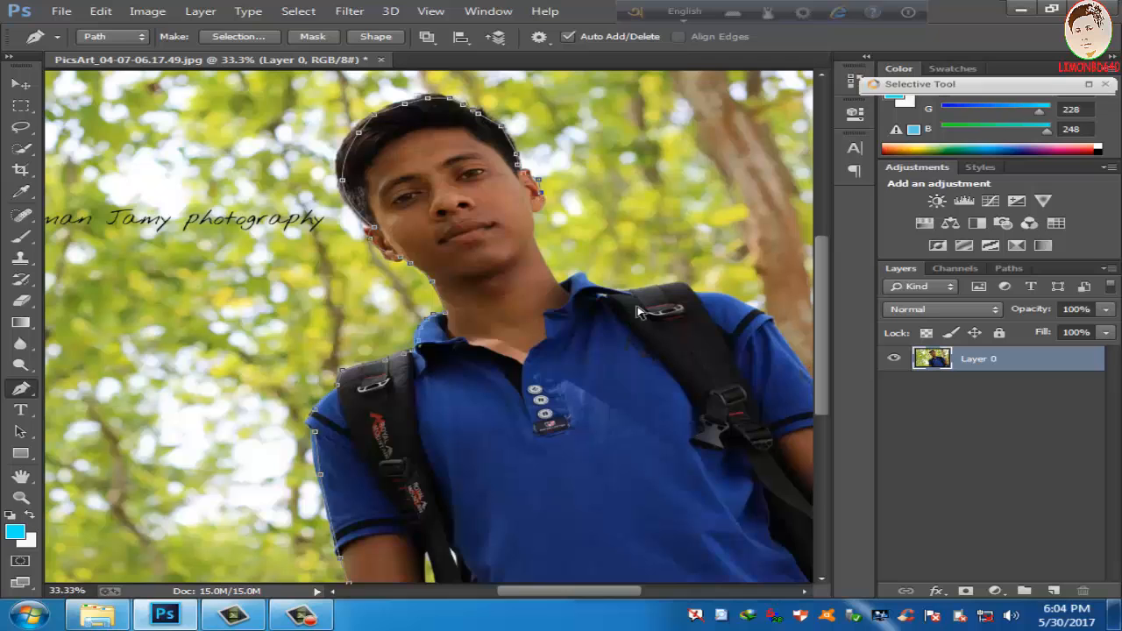
Step: Revert the path in the history by the last two anchor points placed at the right-hand ear
click(868, 57)
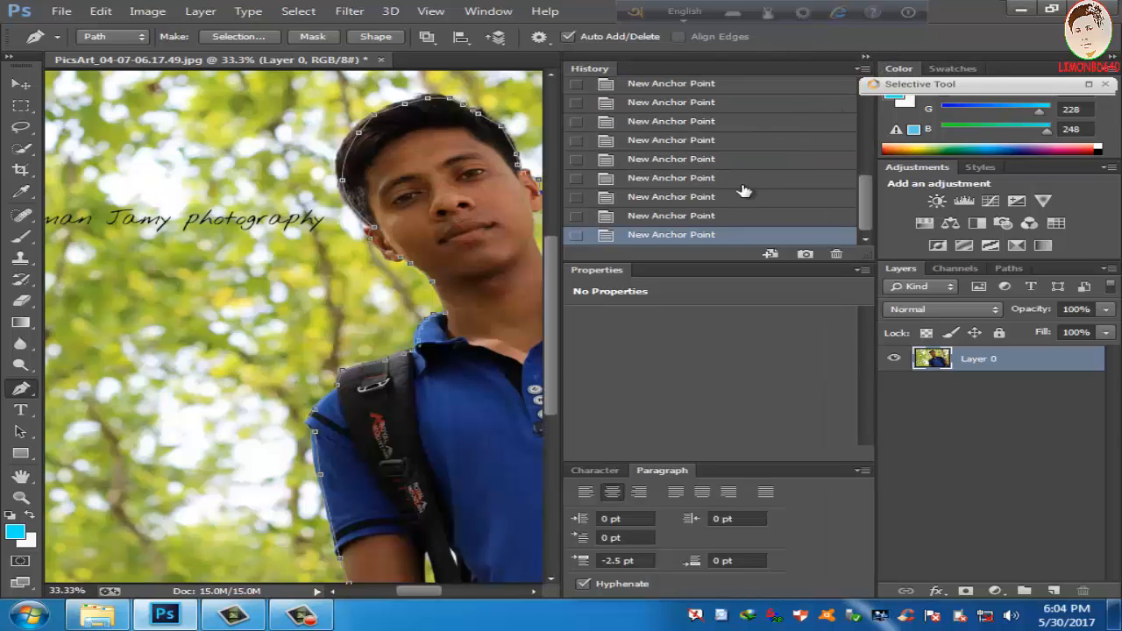
click(699, 198)
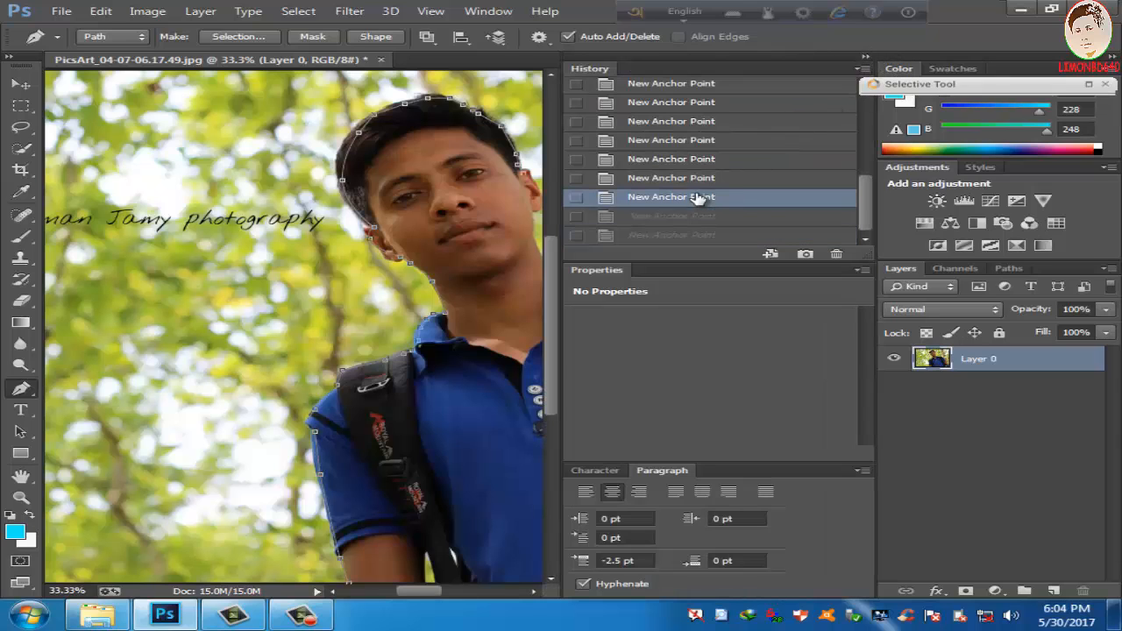
click(866, 57)
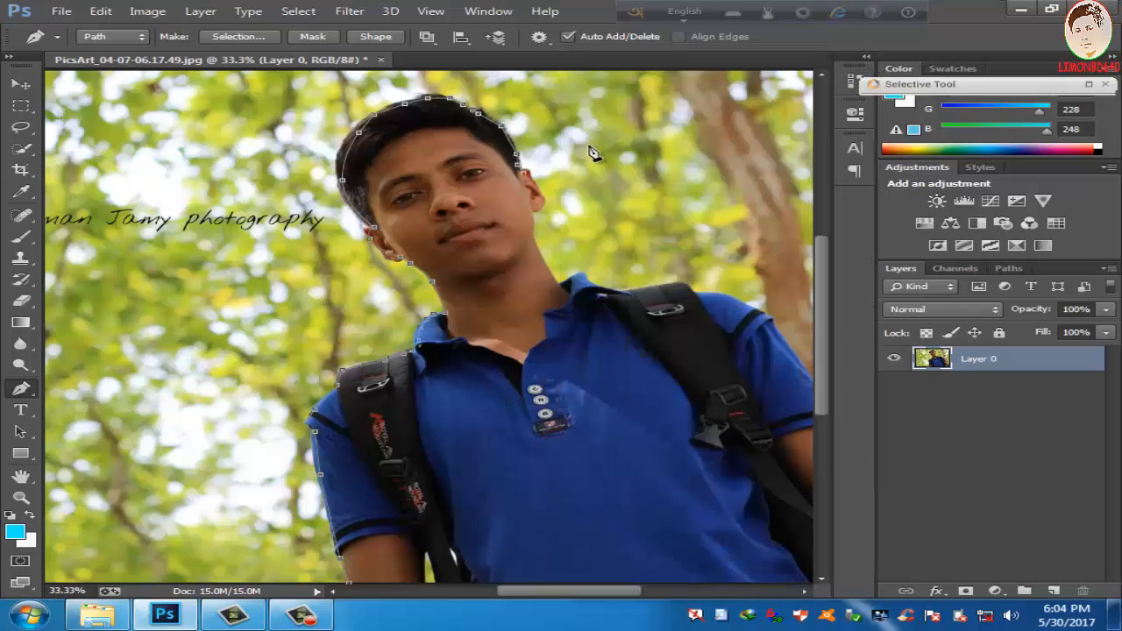
Step: Continue the path around the right-hand ear and down the jaw and neck onto the shirt collar
click(542, 195)
click(541, 209)
key(ctrl+plus)
key(ctrl+plus)
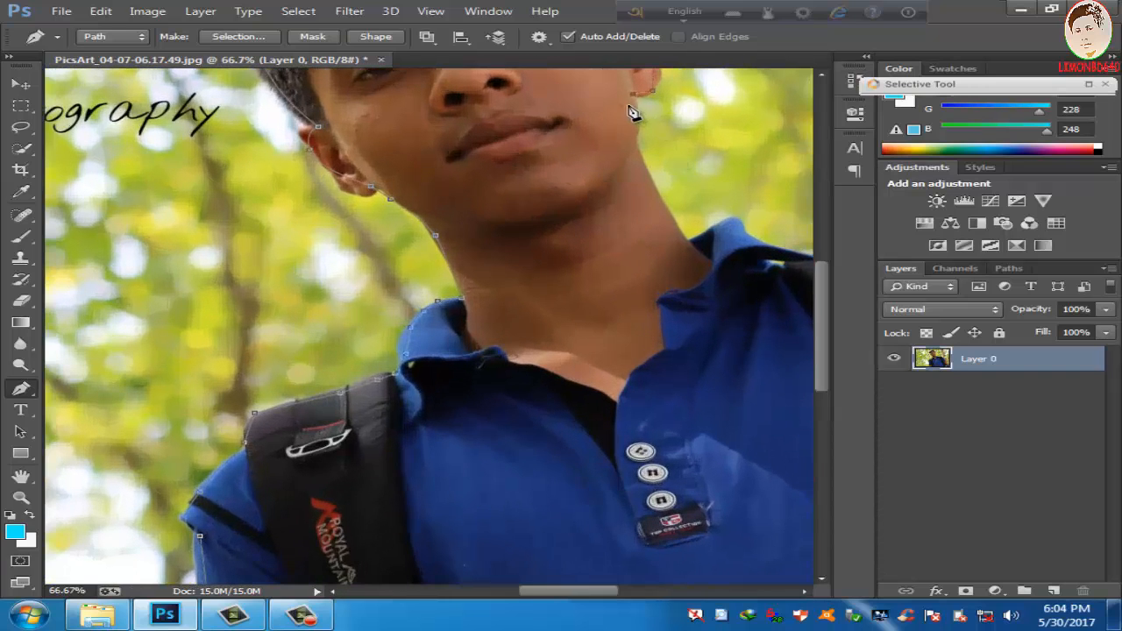
click(639, 120)
click(637, 151)
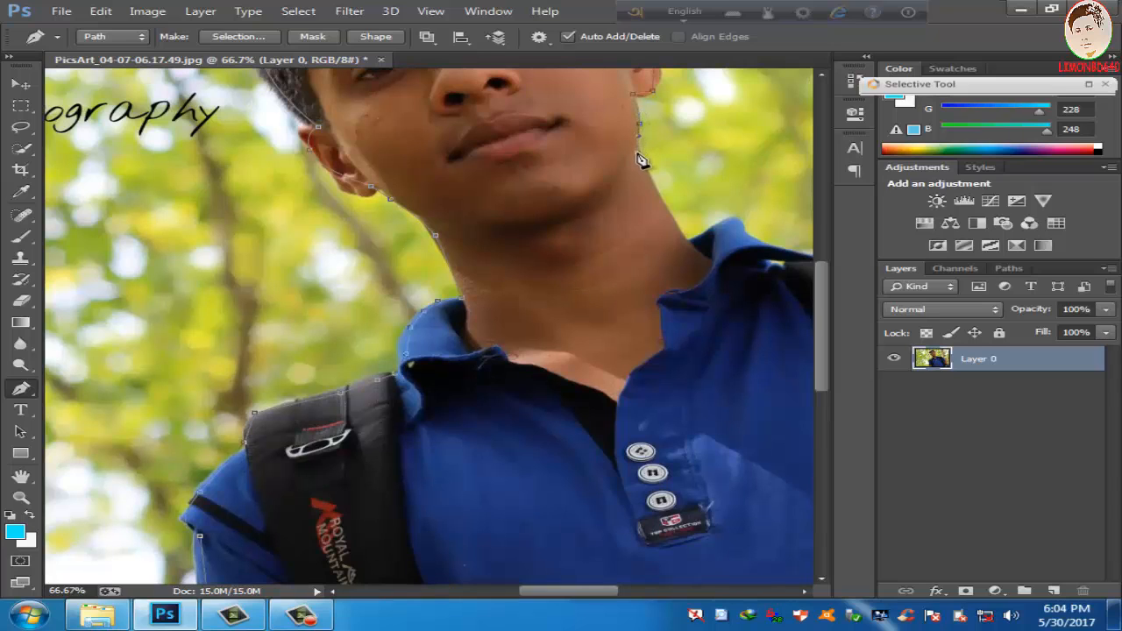
click(675, 229)
click(686, 244)
click(746, 235)
Step: Extend the path from the collar over the right-hand backpack strap and shoulder, down the sleeve to the upper arm
key(ctrl+minus)
key(ctrl+minus)
key(ctrl+minus)
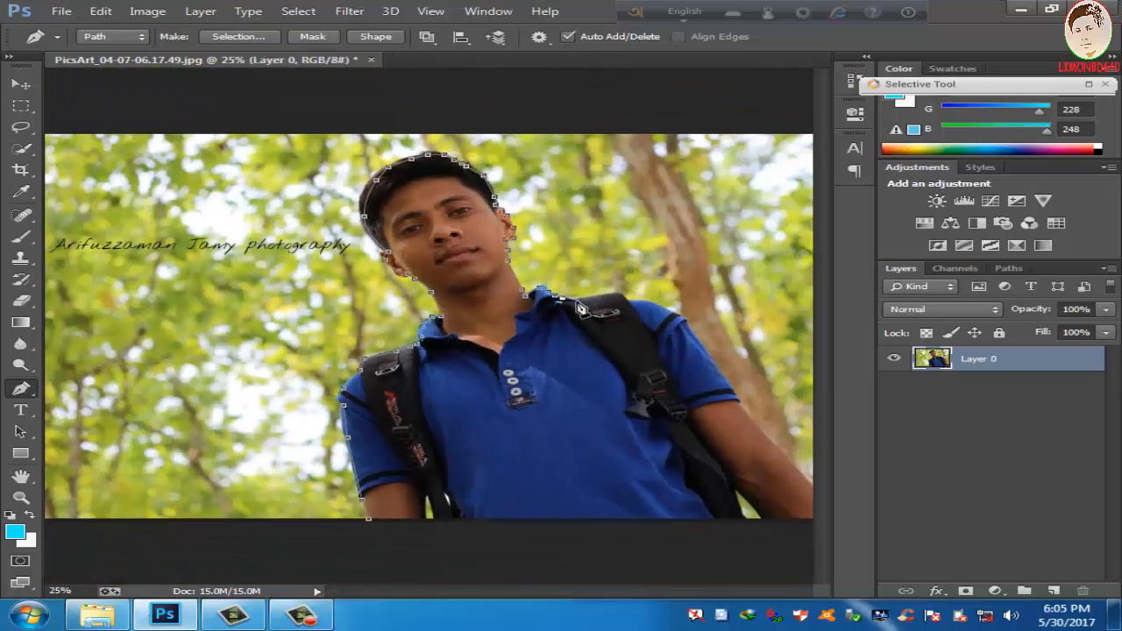
click(625, 300)
drag(682, 318, 698, 338)
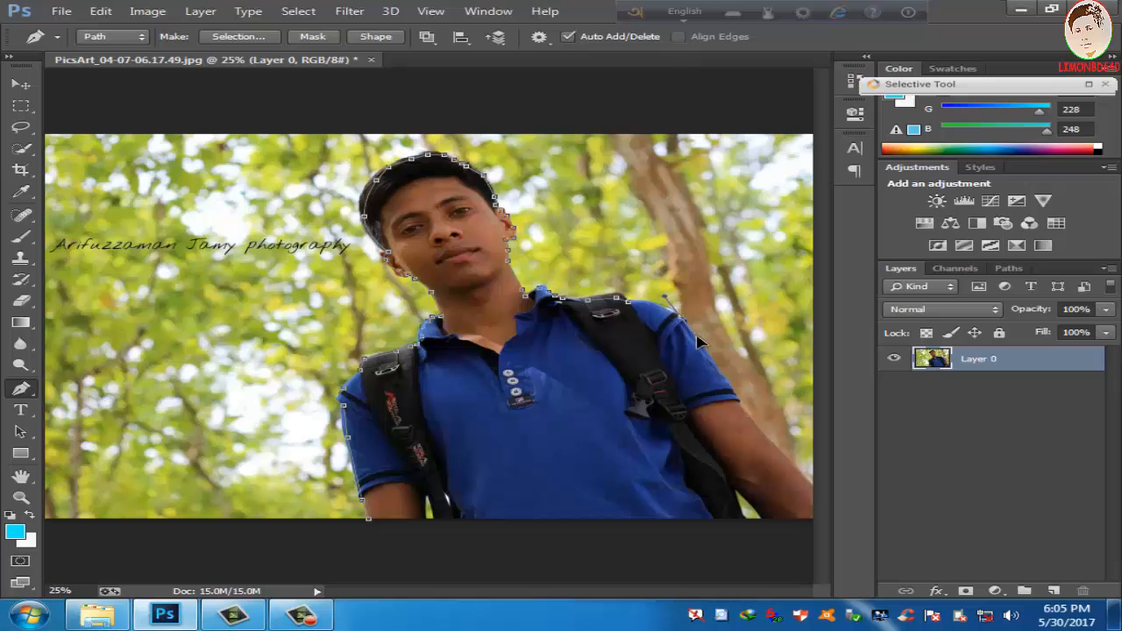
click(733, 396)
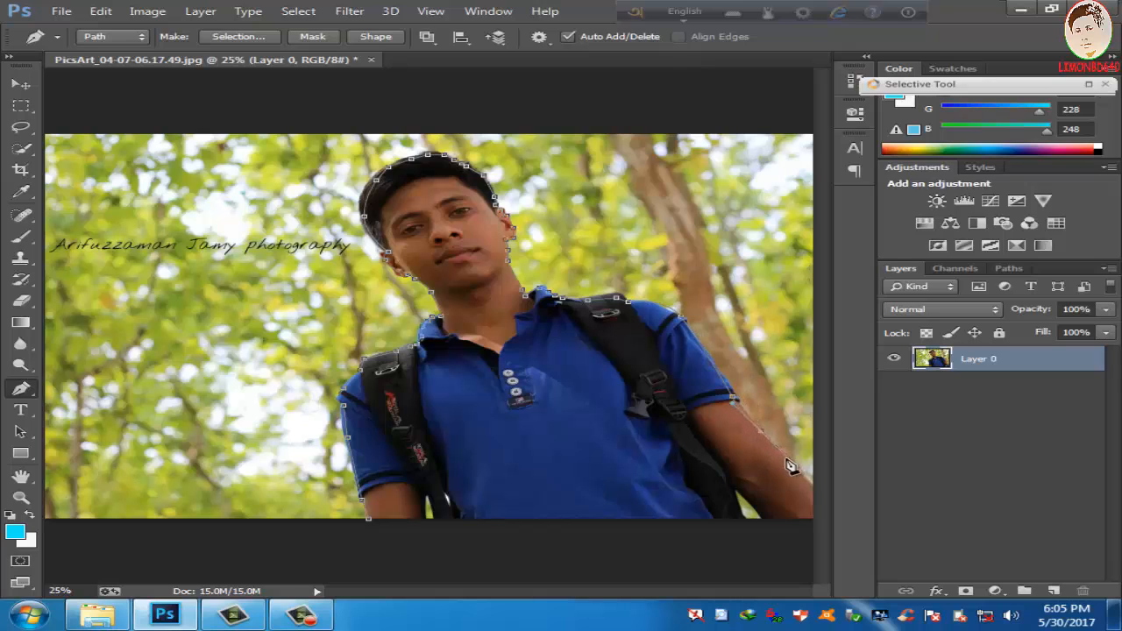
Step: Finish the outline down to the image's lower right corner and close it just beneath the image at its starting point
key(ctrl+minus)
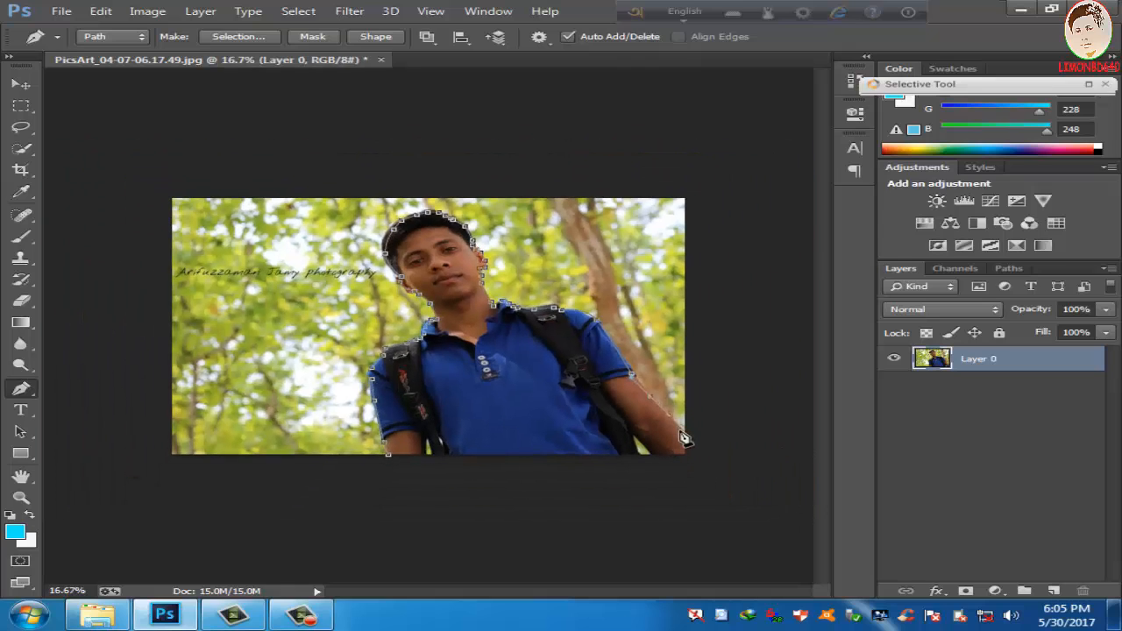
click(686, 453)
drag(674, 458, 664, 461)
drag(559, 467, 541, 468)
drag(477, 469, 409, 461)
click(389, 457)
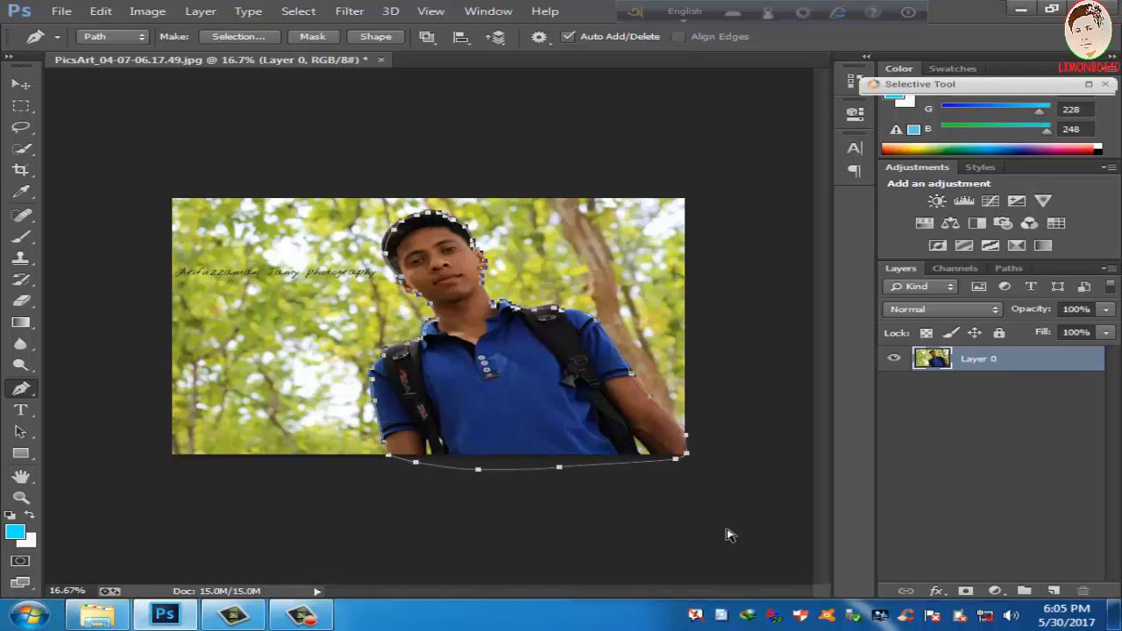
Step: Outline the background gap between the right-hand backpack strap and the arm as a separate path area
key(ctrl+plus)
key(ctrl+plus)
key(space)
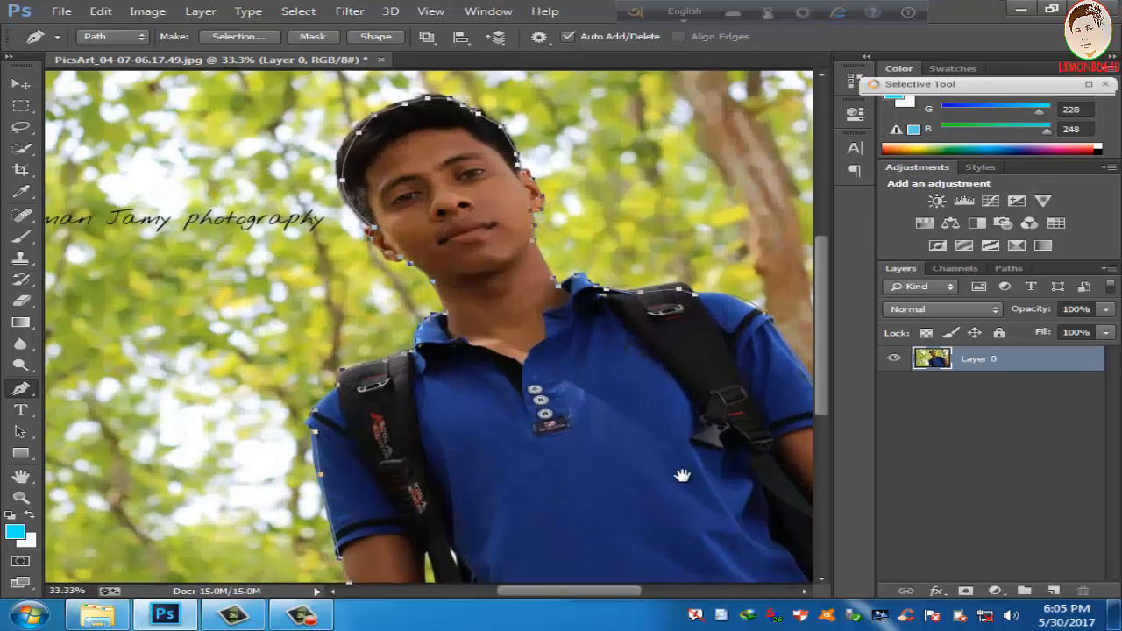
drag(684, 469, 364, 294)
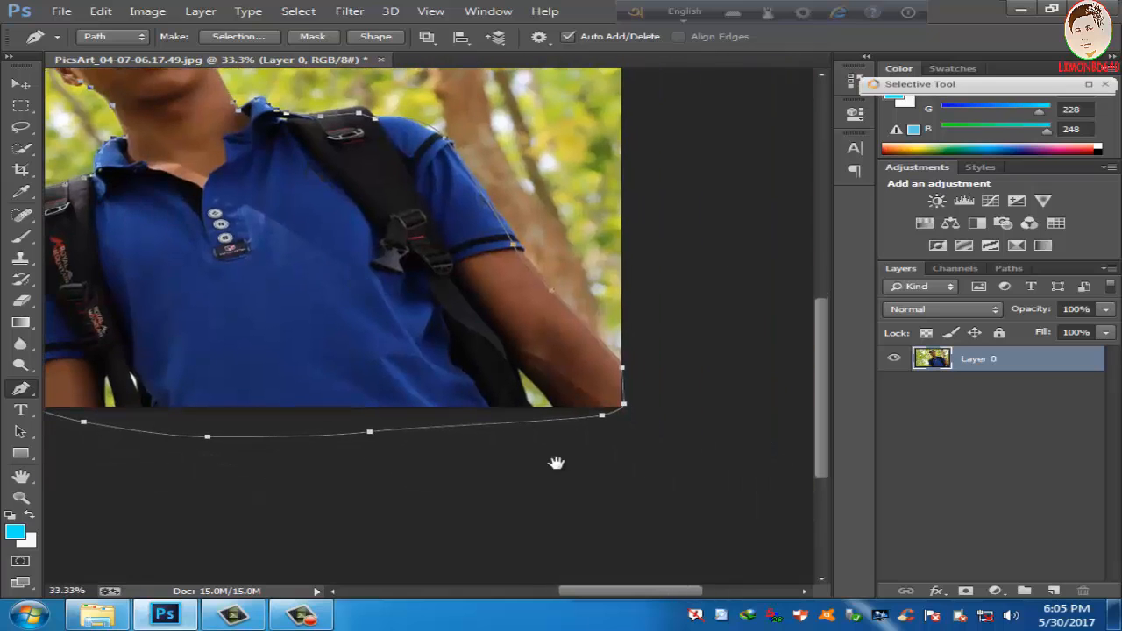
click(534, 410)
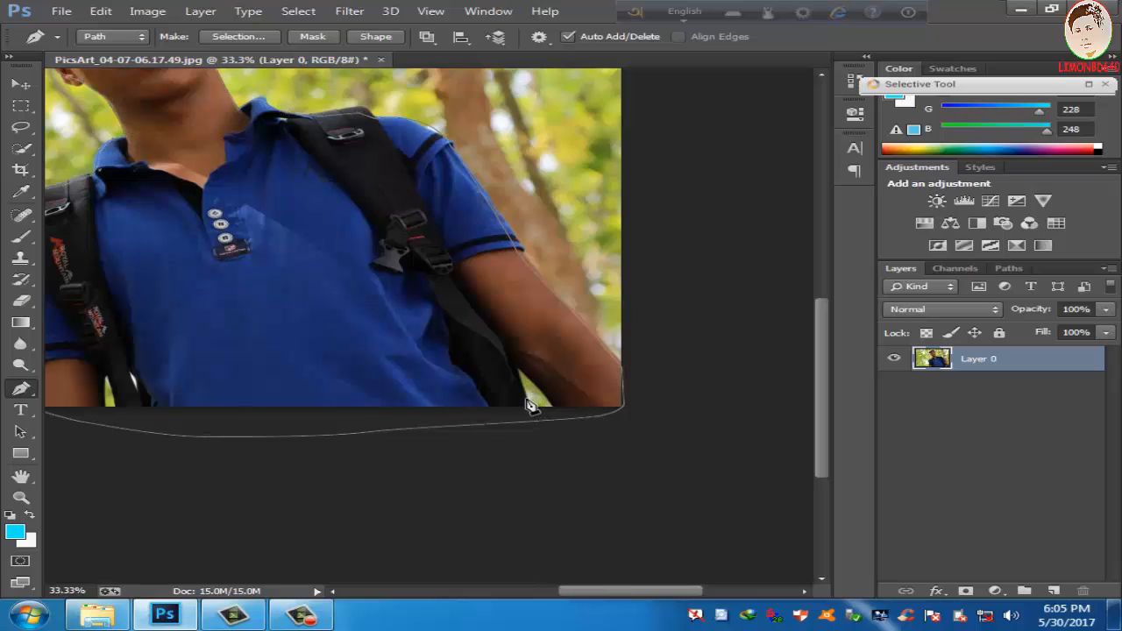
click(515, 368)
click(552, 409)
Step: Outline the small triangular background gap beside the left-hand backpack strap with a closed path
click(106, 377)
click(100, 408)
click(119, 409)
click(106, 378)
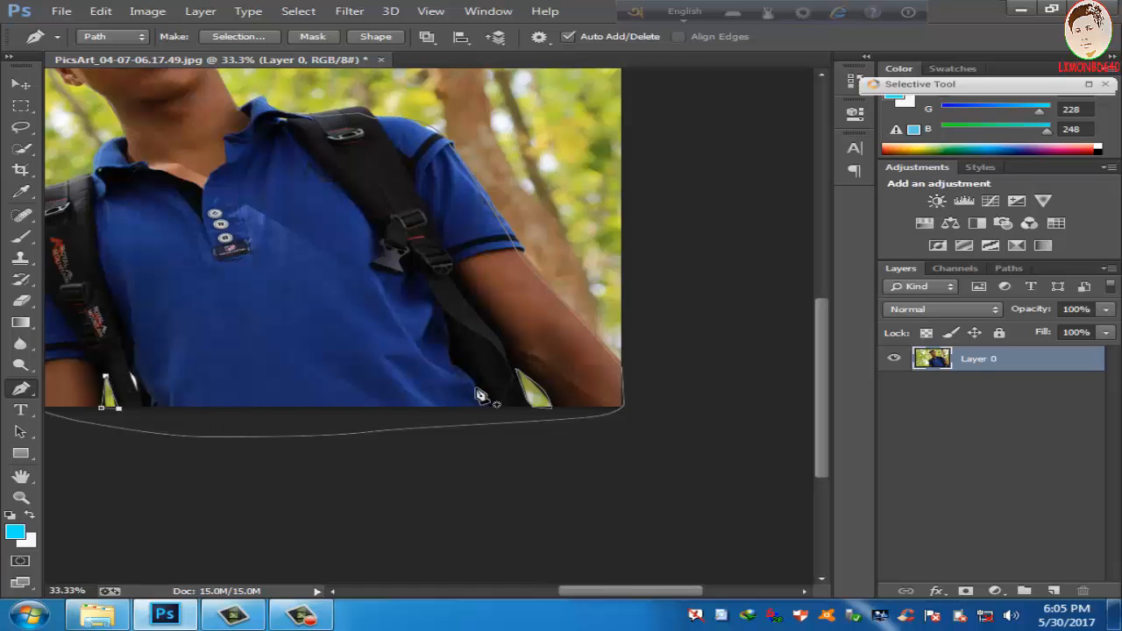
Step: Convert the path into a selection and add a layer mask to Layer 0 that hides the background
key(ctrl+minus)
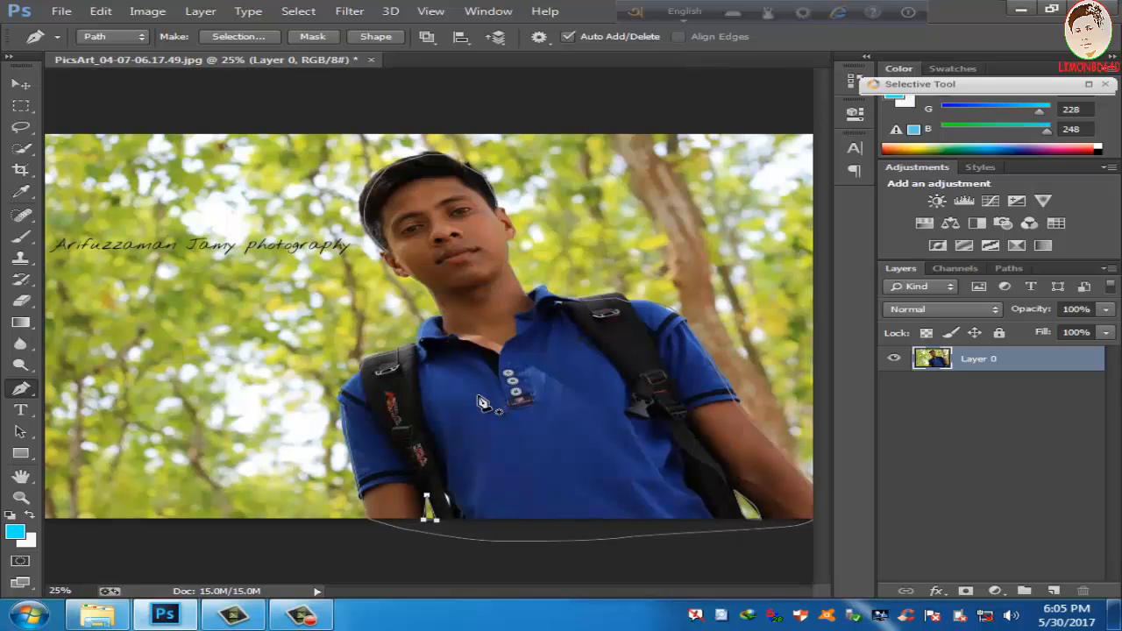
key(ctrl+minus)
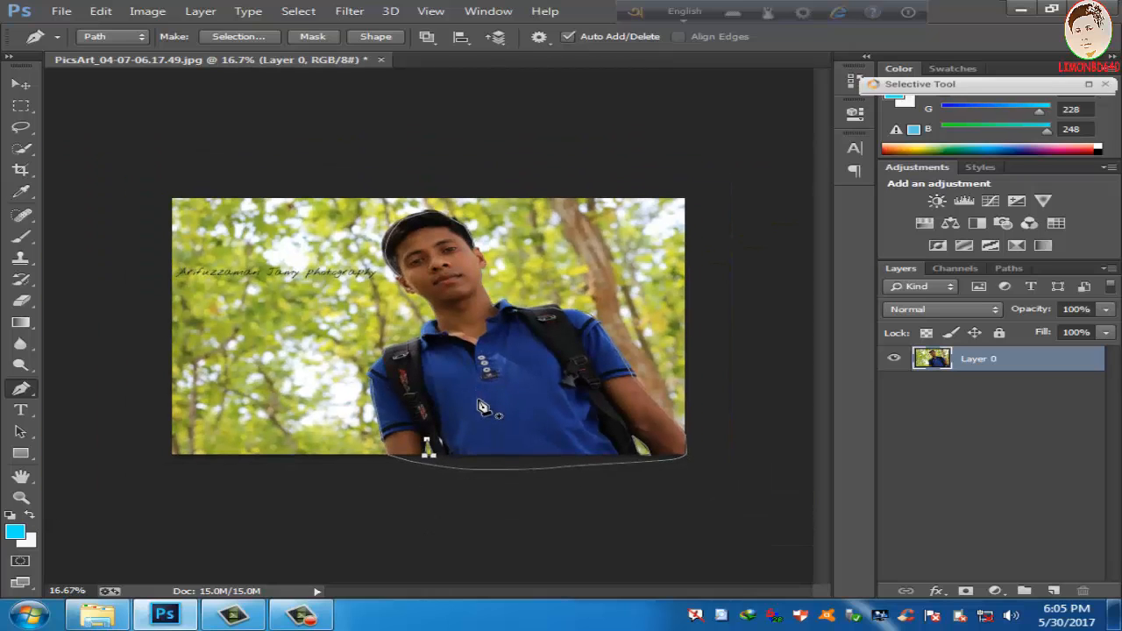
key(ctrl+Return)
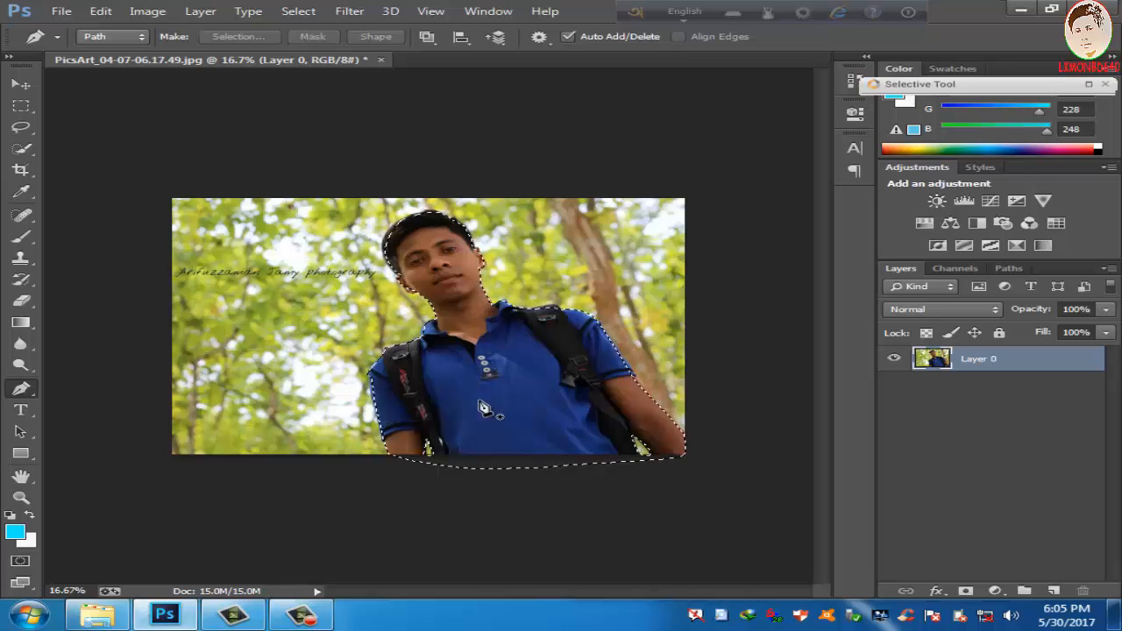
click(965, 589)
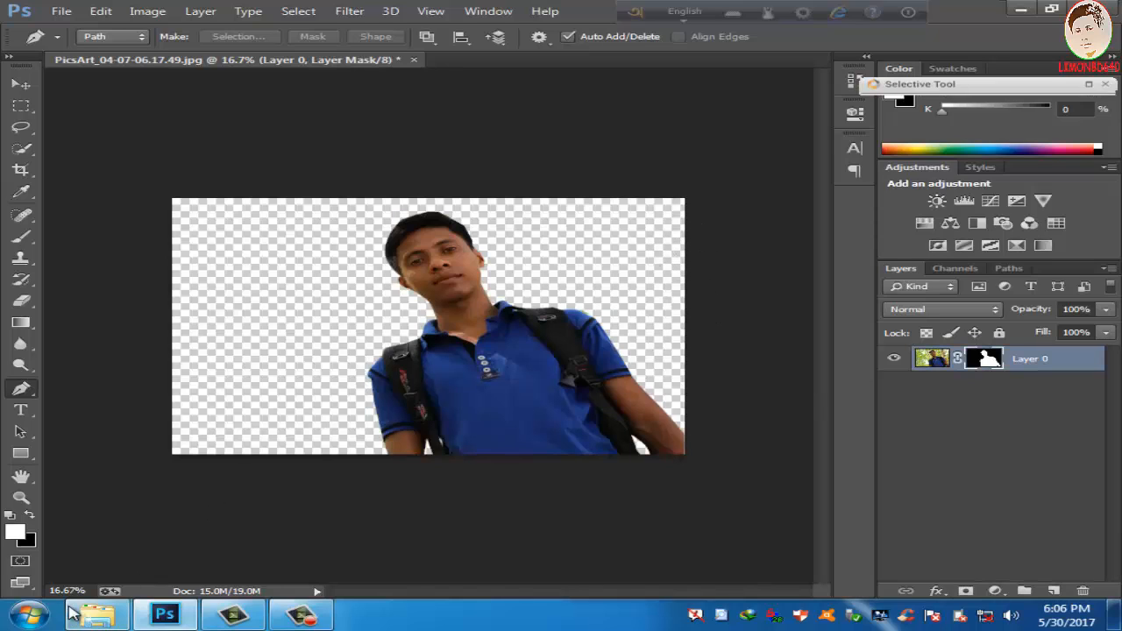
Step: In Explorer, browse photos (H:) to the Sinery folder's "Ali Editing Worlds Full HD + HDR & MANIPULATE BG" subfolder and preview 1_2.jpg
click(96, 614)
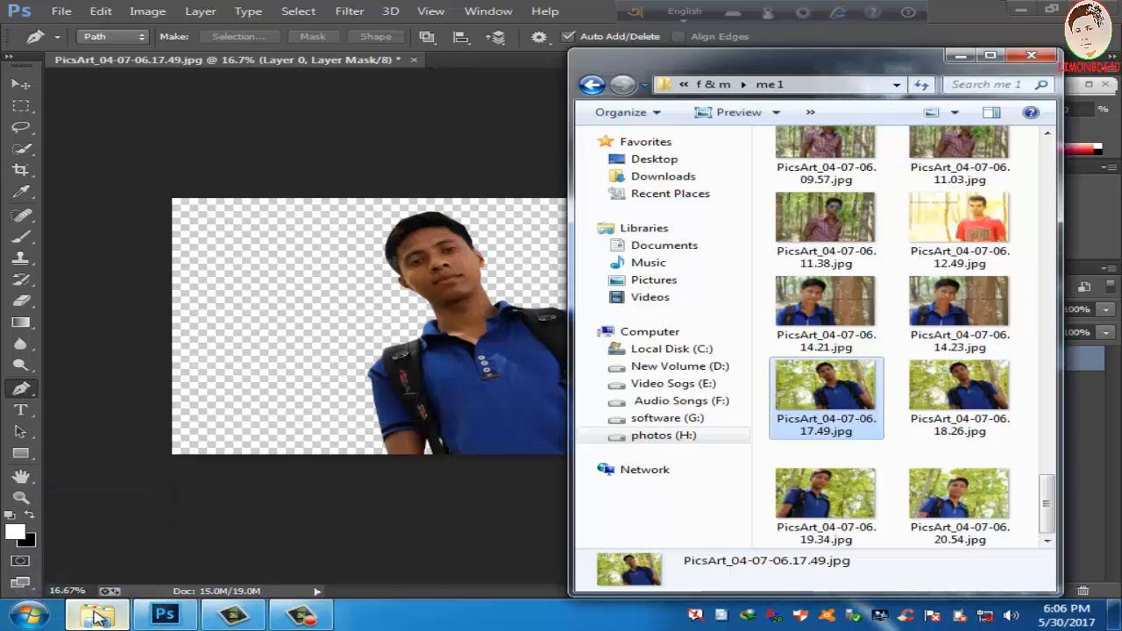
click(689, 435)
double_click(828, 493)
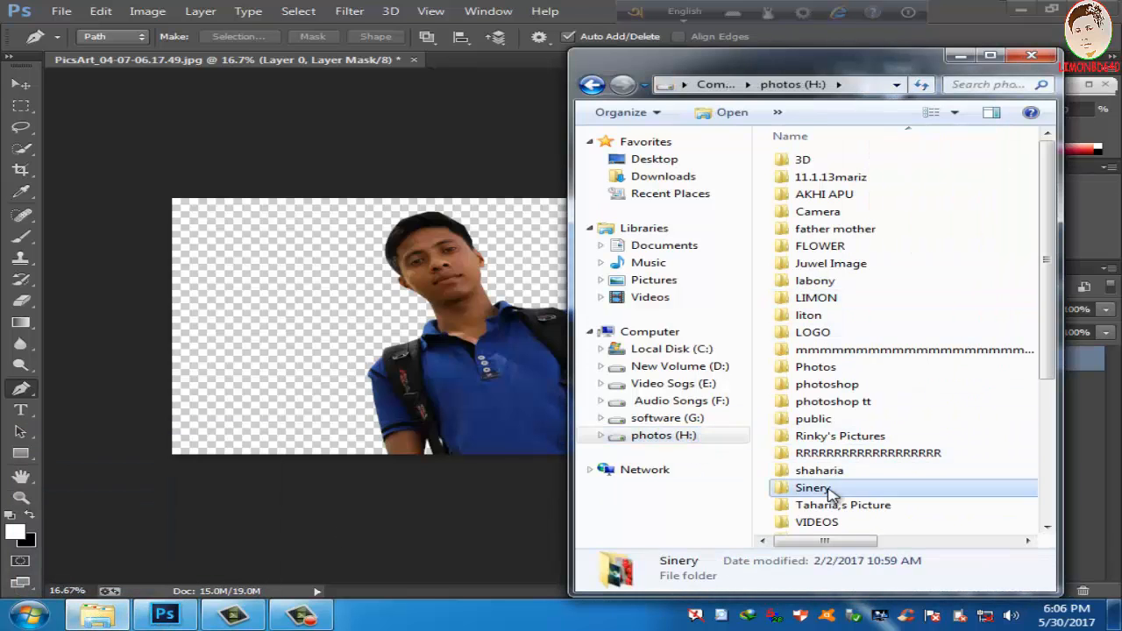
double_click(855, 195)
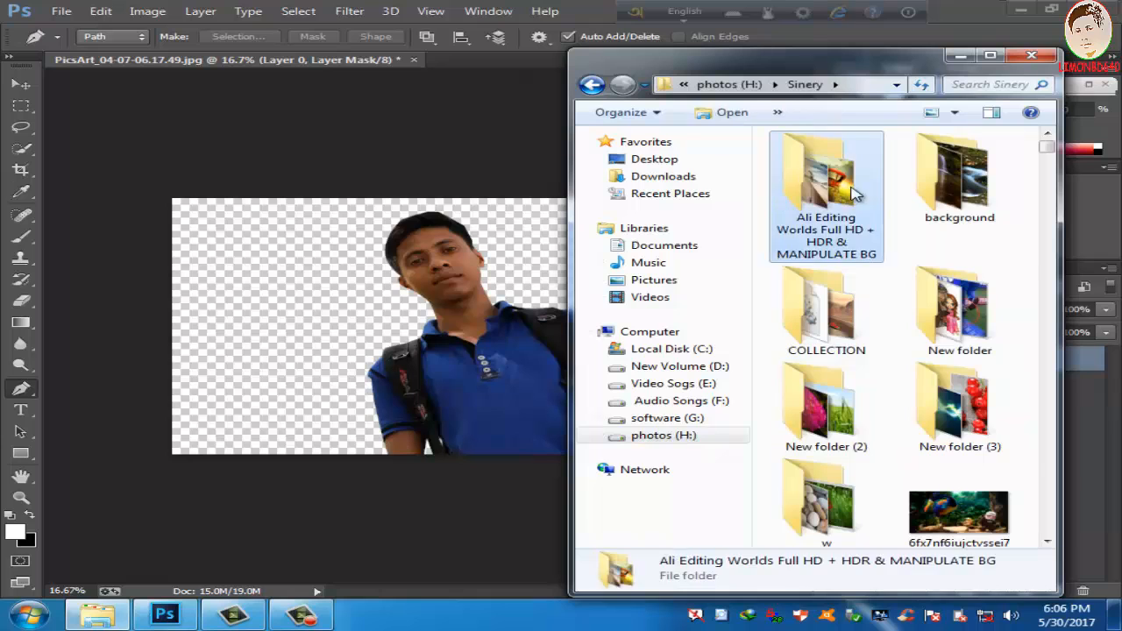
click(844, 191)
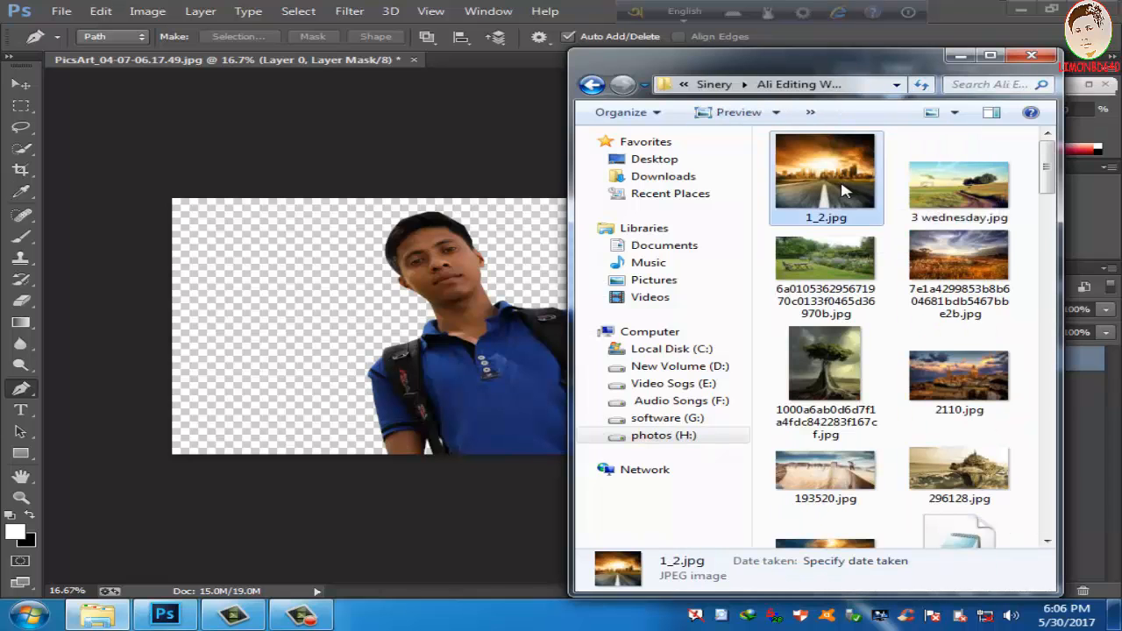
double_click(844, 191)
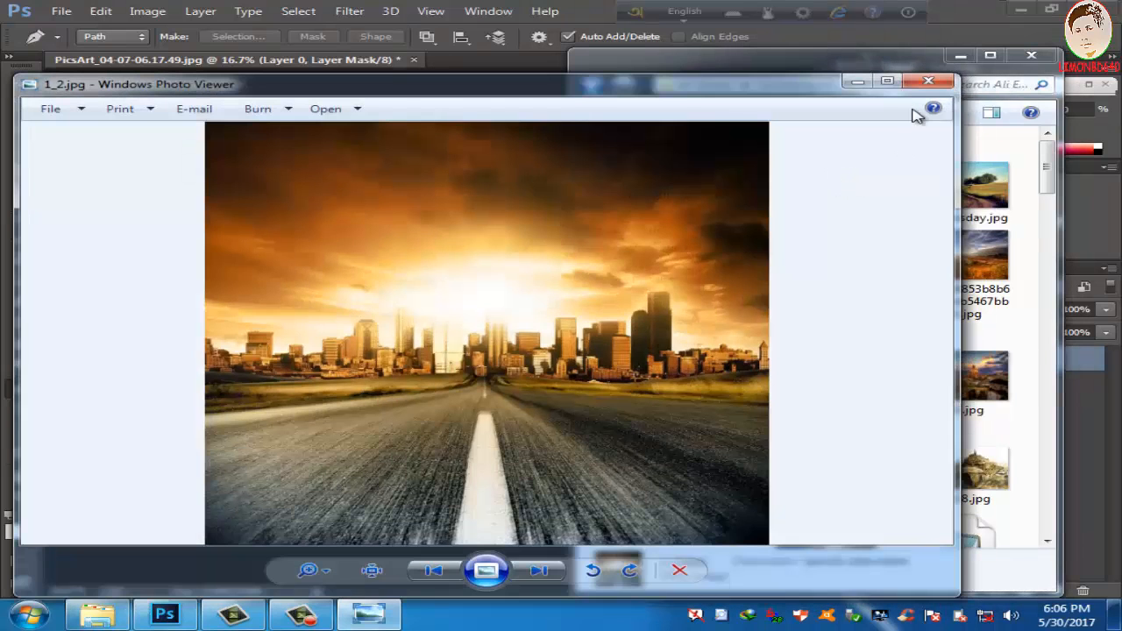
Step: Open 1_2.jpg from the backgrounds folder in Photoshop and copy the masked man into it, with transform controls shown
click(922, 84)
drag(858, 156, 484, 59)
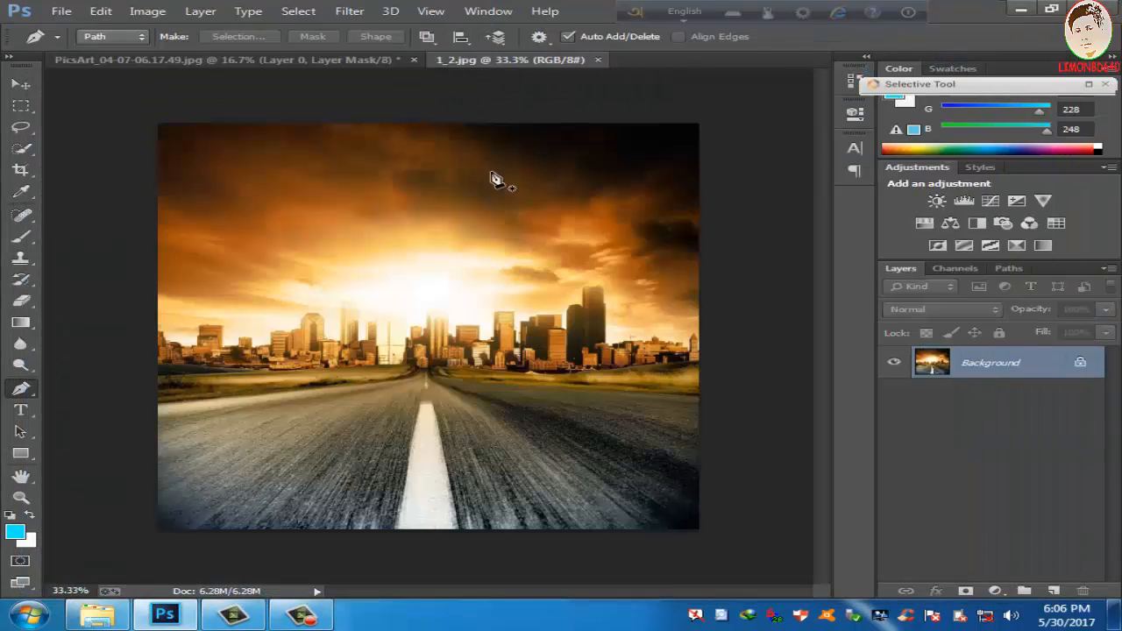
click(175, 60)
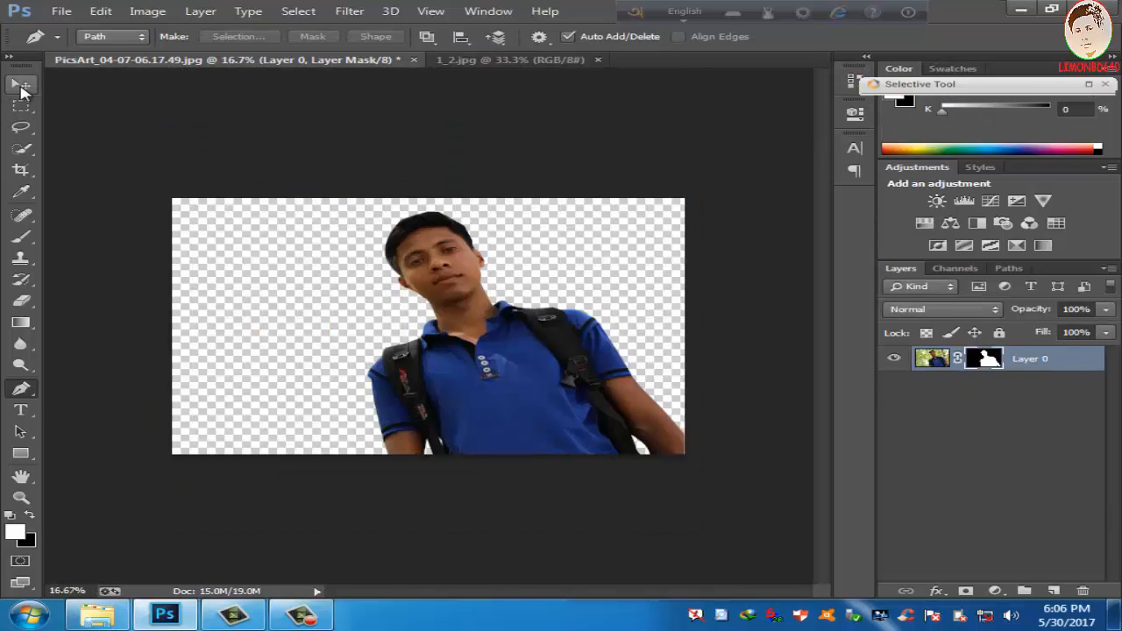
click(23, 87)
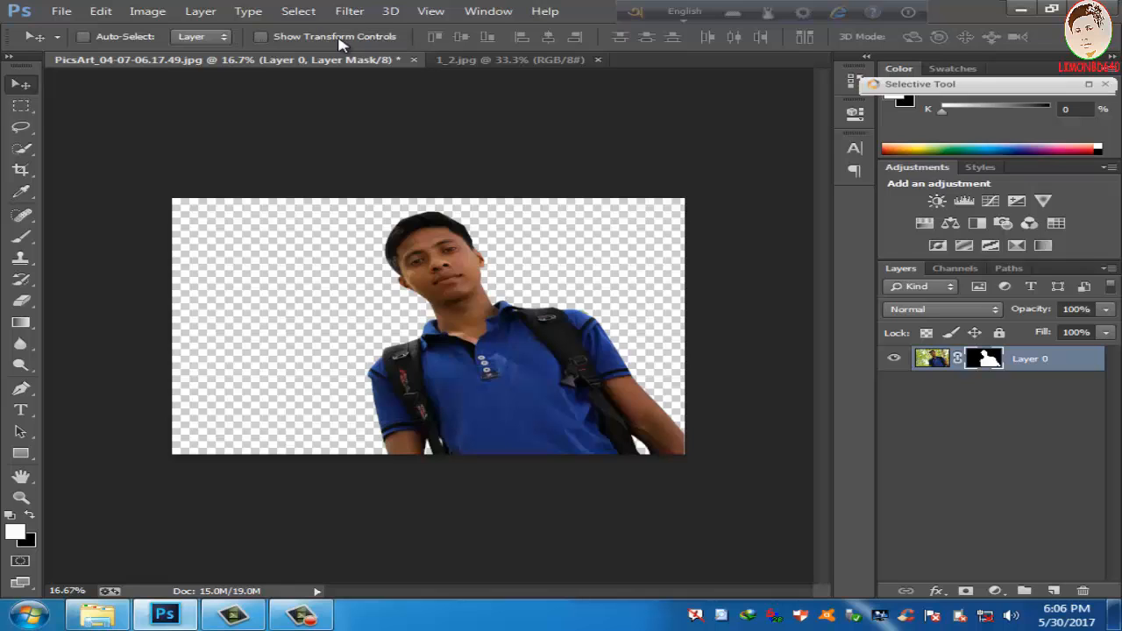
click(260, 37)
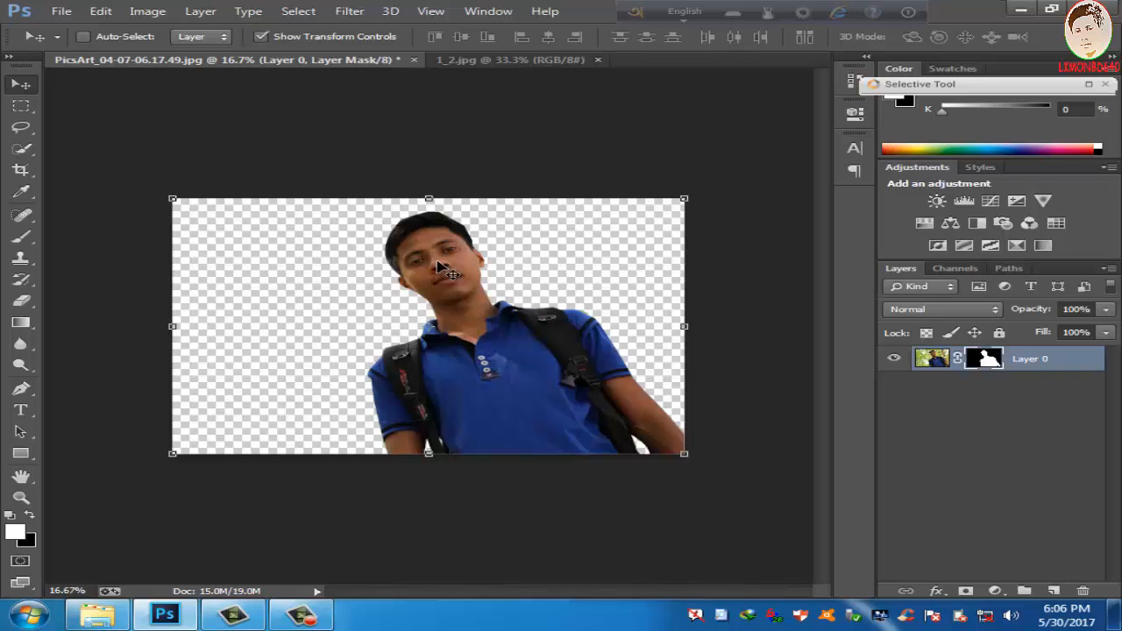
drag(442, 270, 472, 317)
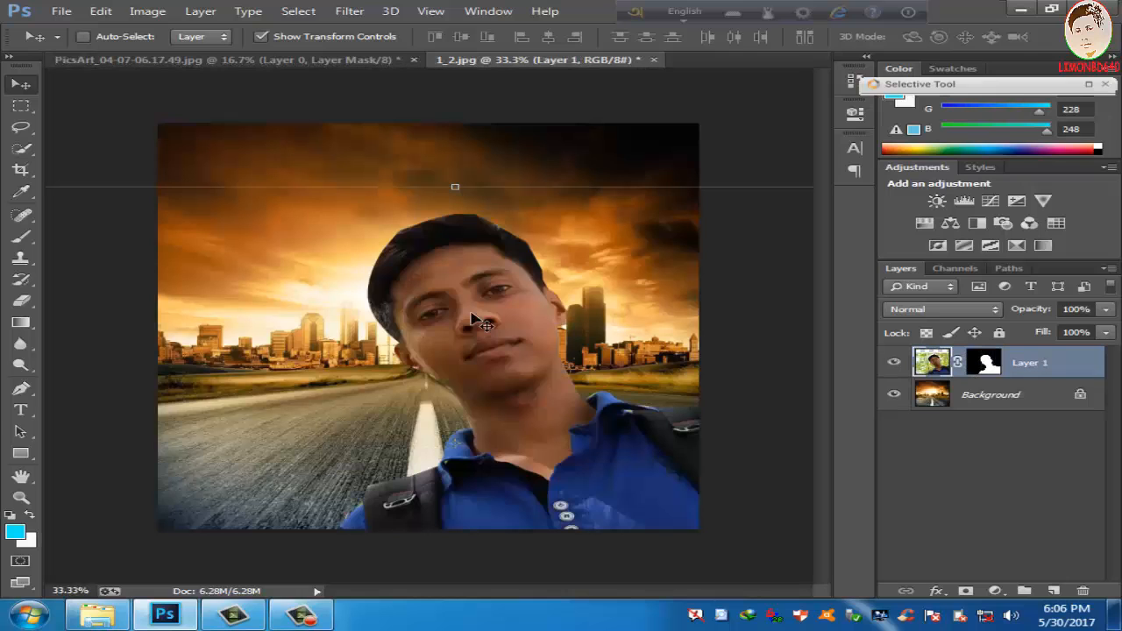
Step: Scale the man's layer down to about 41% width and 61% height and place it over the road
drag(159, 231, 308, 220)
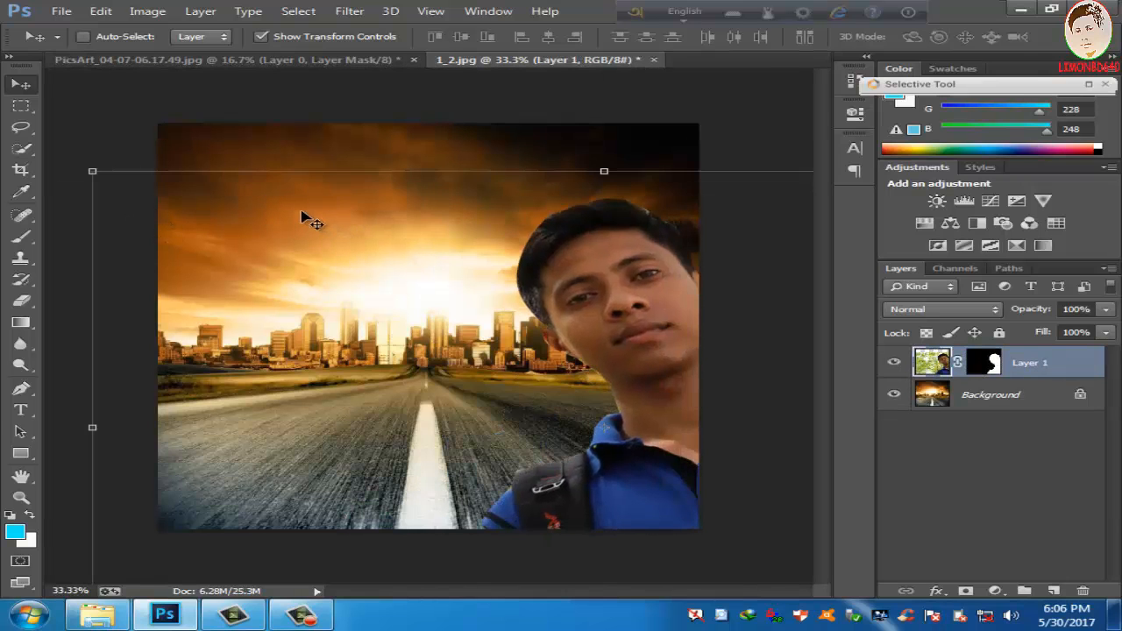
drag(93, 171, 742, 372)
drag(770, 407, 266, 237)
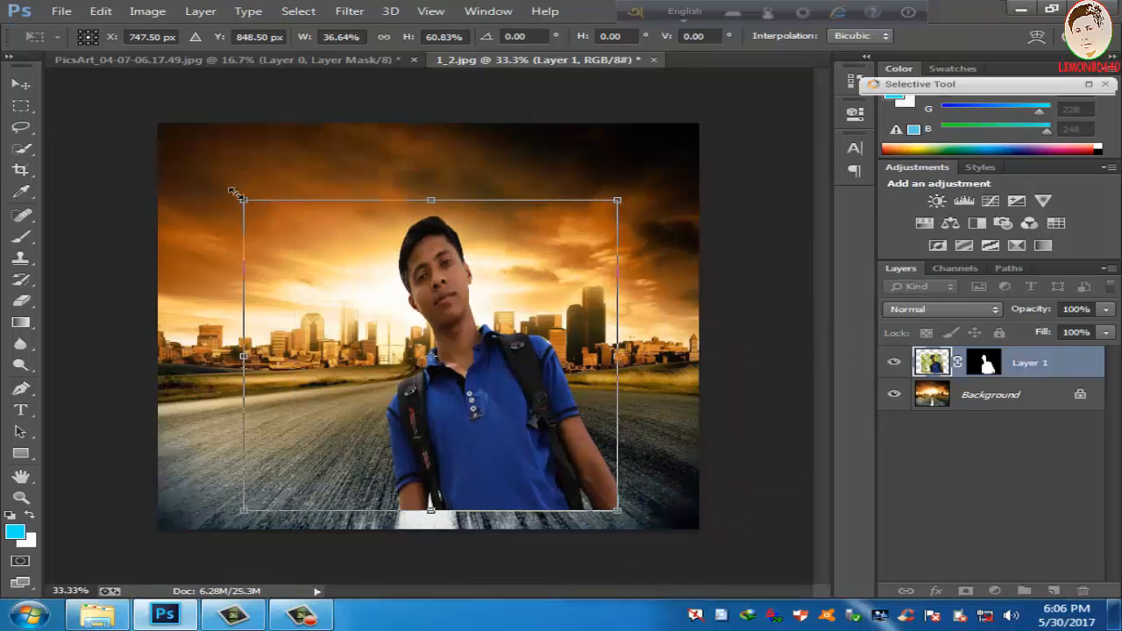
drag(243, 201, 198, 201)
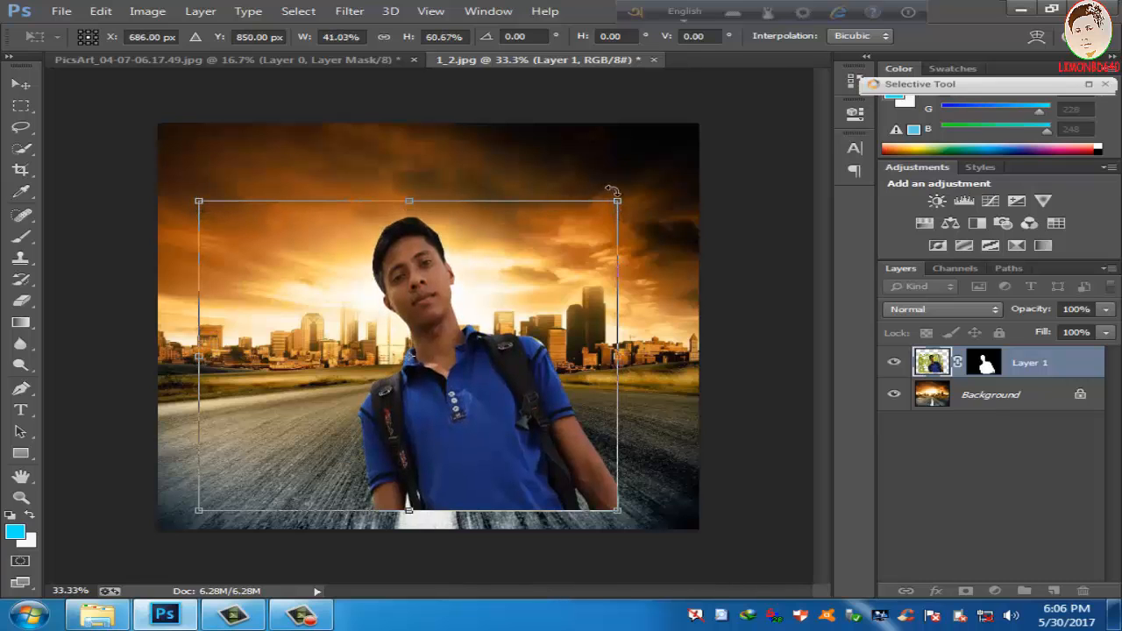
Step: Rotate the man's layer 9.33 degrees, reposition and enlarge it to about 52% width and 67% height, and apply the transform
drag(632, 186, 706, 182)
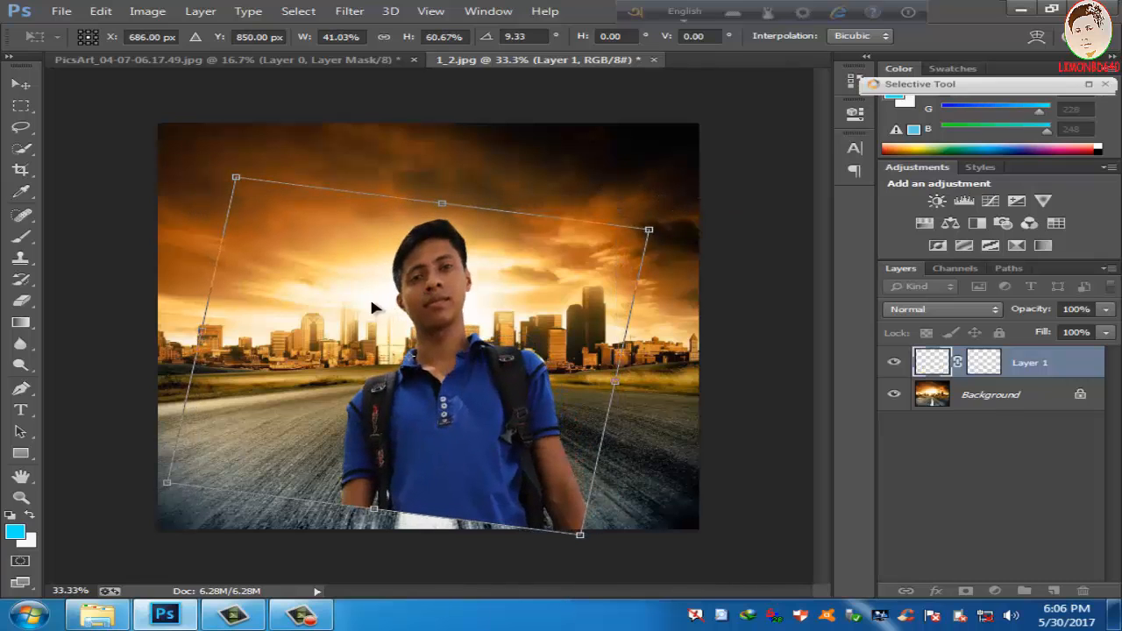
drag(371, 306, 408, 336)
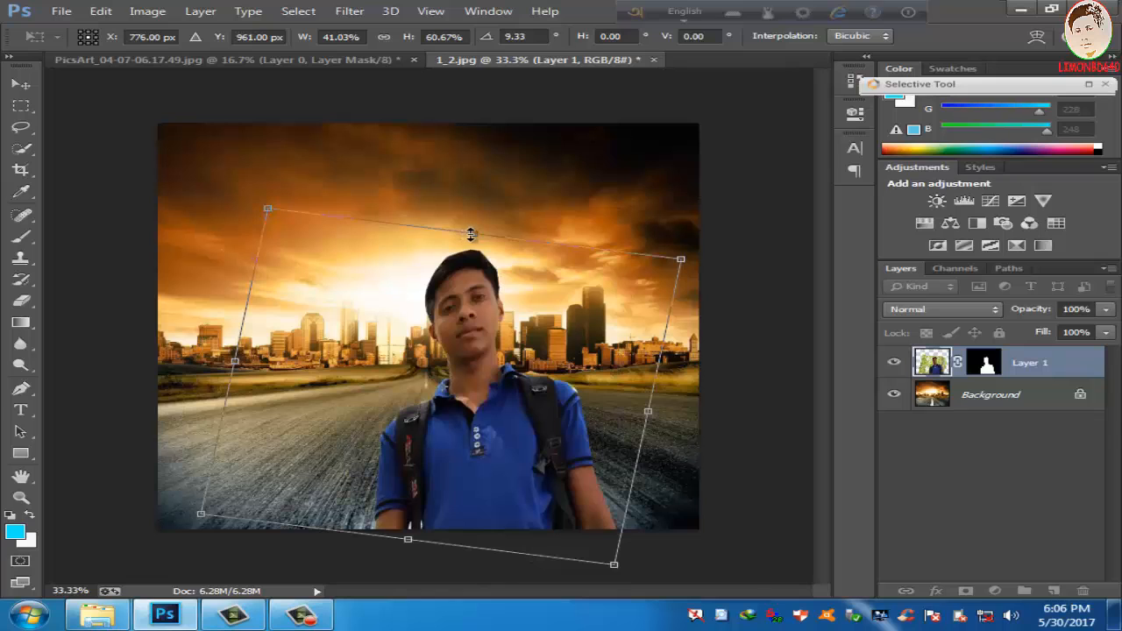
drag(465, 234, 450, 200)
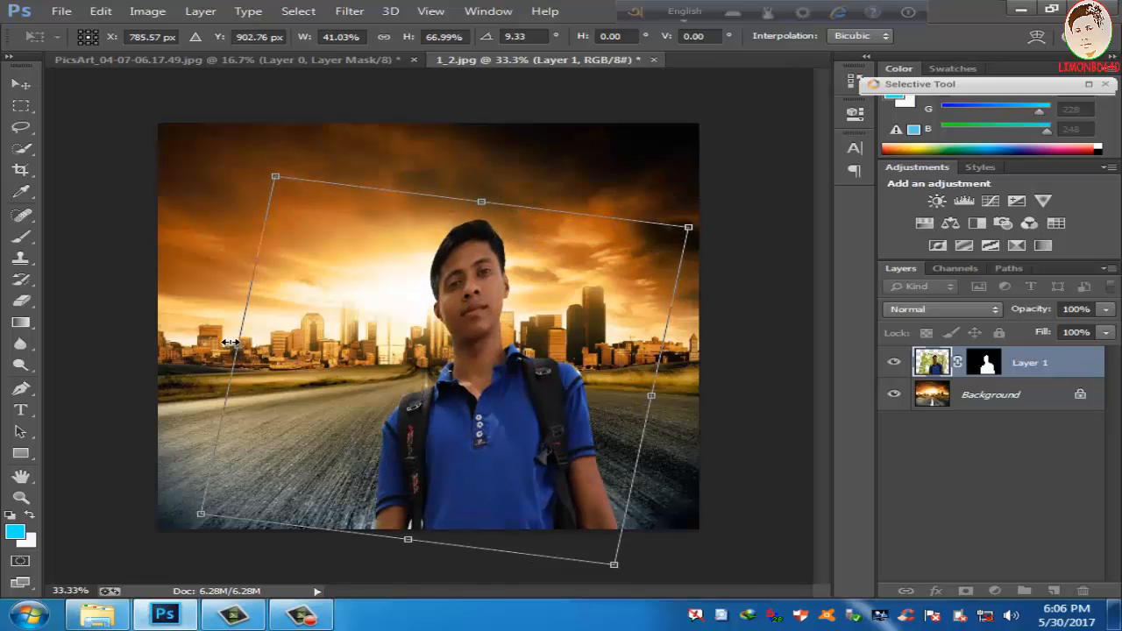
drag(230, 342, 126, 342)
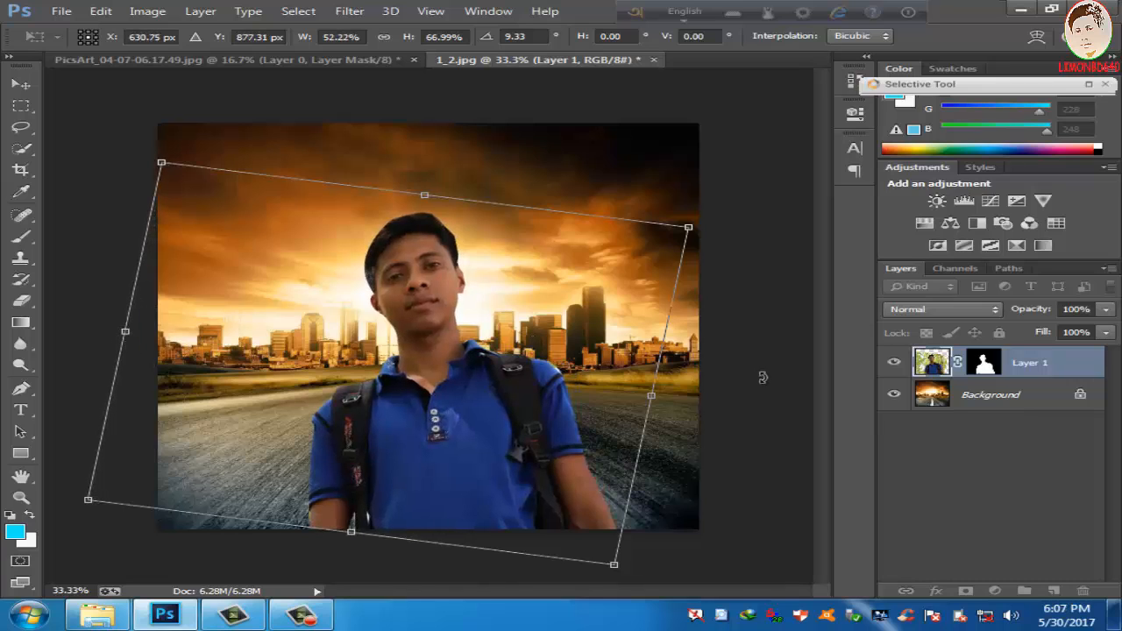
key(Return)
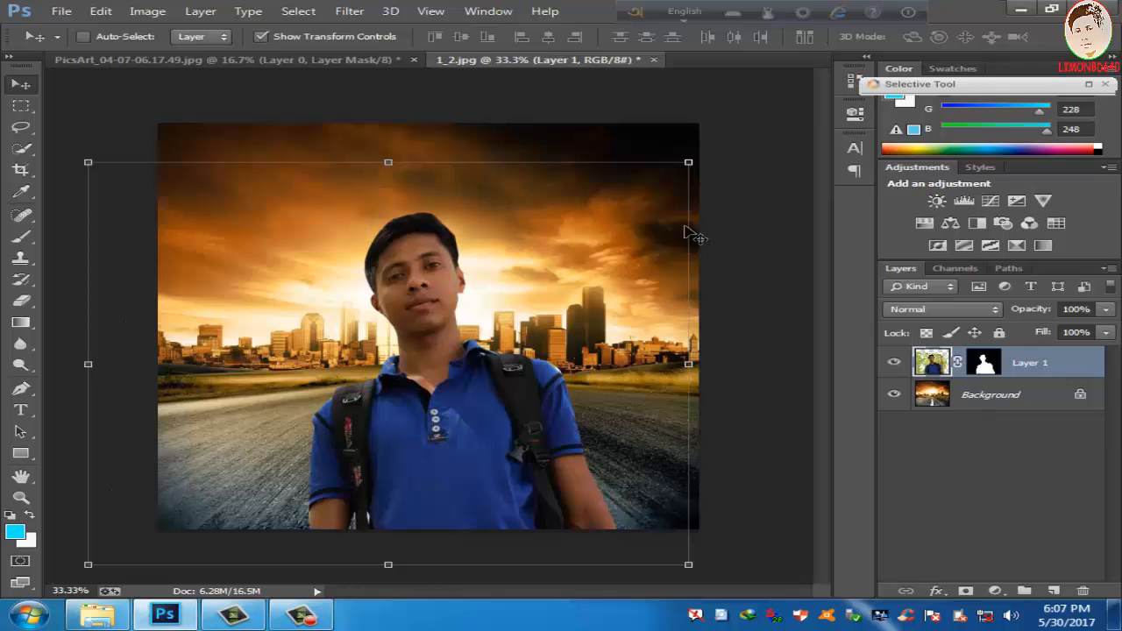
Step: Examine the man's cut-out edges up close on the sunset road background and compare with the masked original photo
key(ctrl+plus)
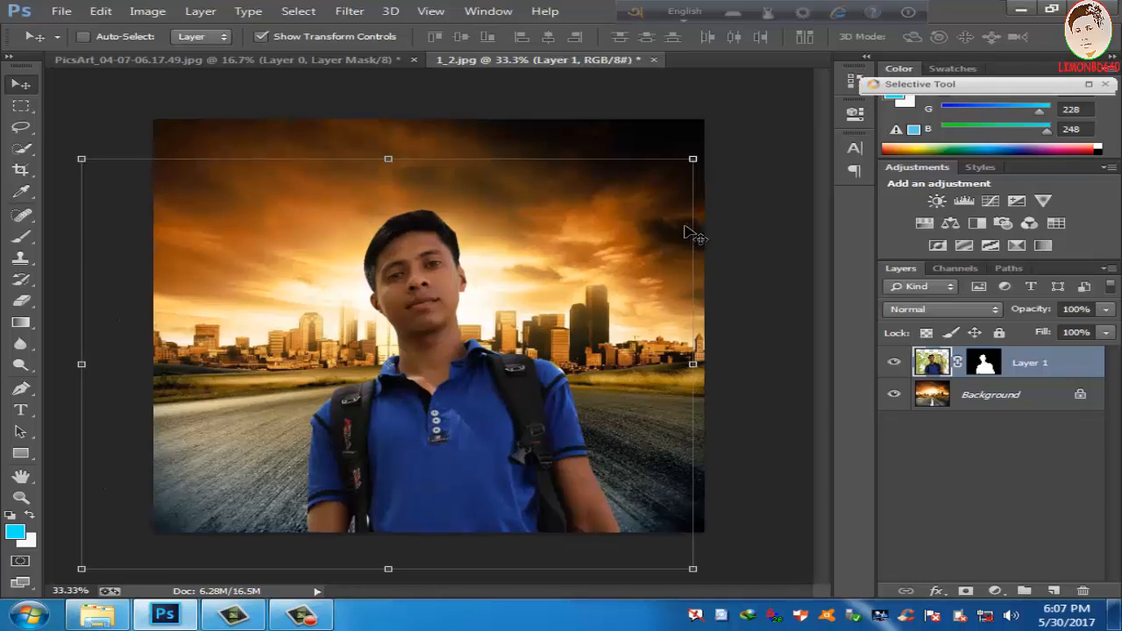
key(ctrl+backslash)
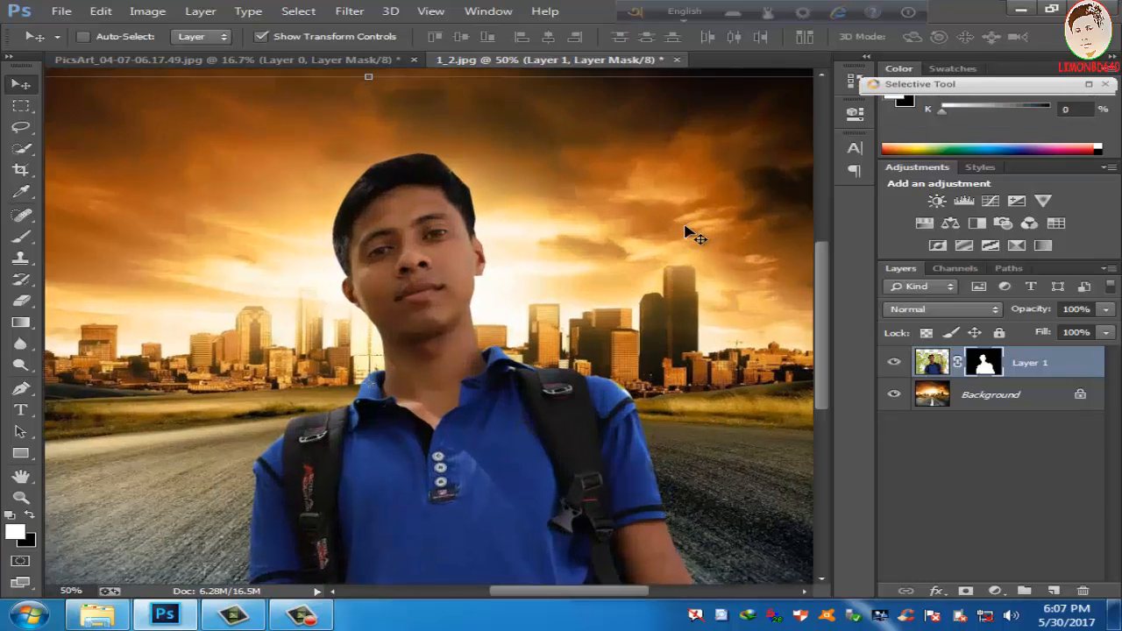
key(ctrl+plus)
click(349, 65)
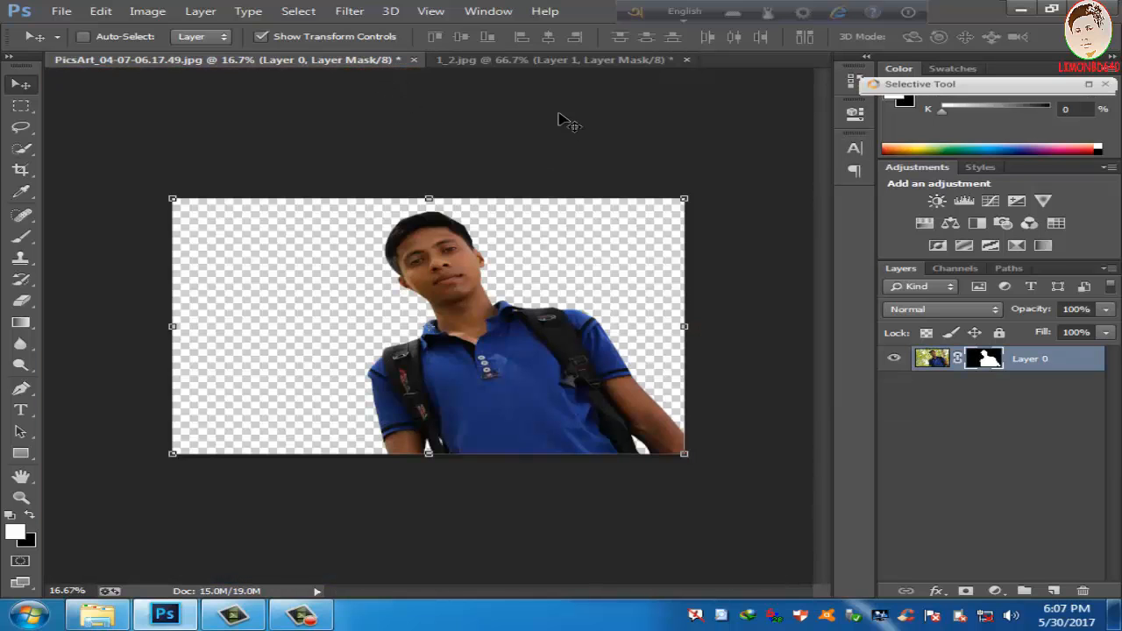
click(543, 61)
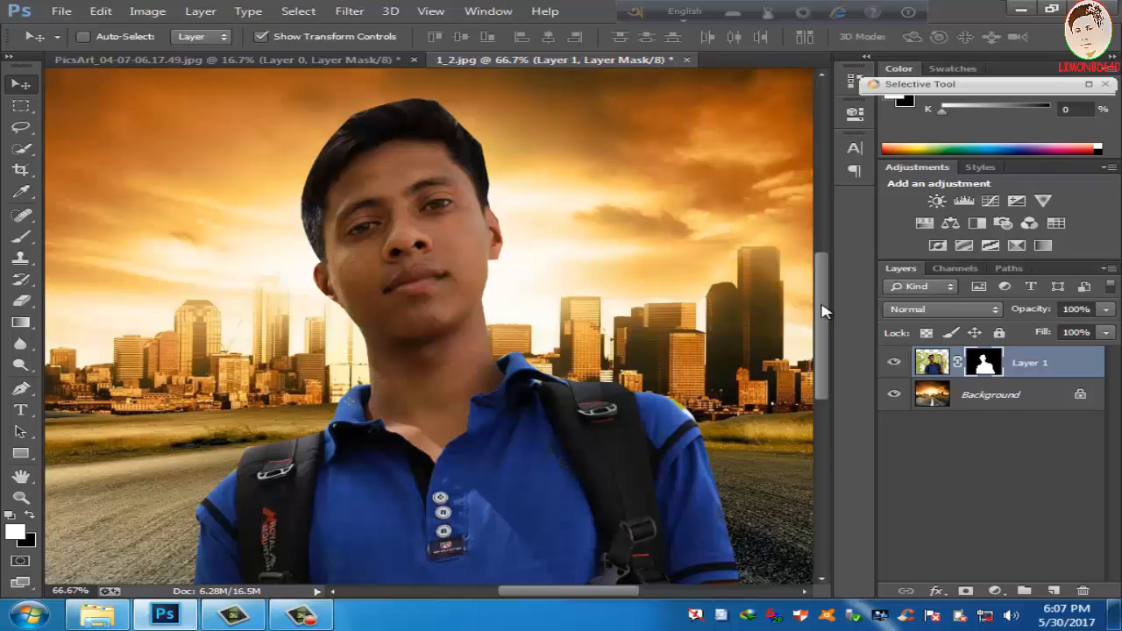
Step: Revert the man's photo to its original opened state in the history and close 1_2.jpg without saving
click(337, 63)
click(867, 57)
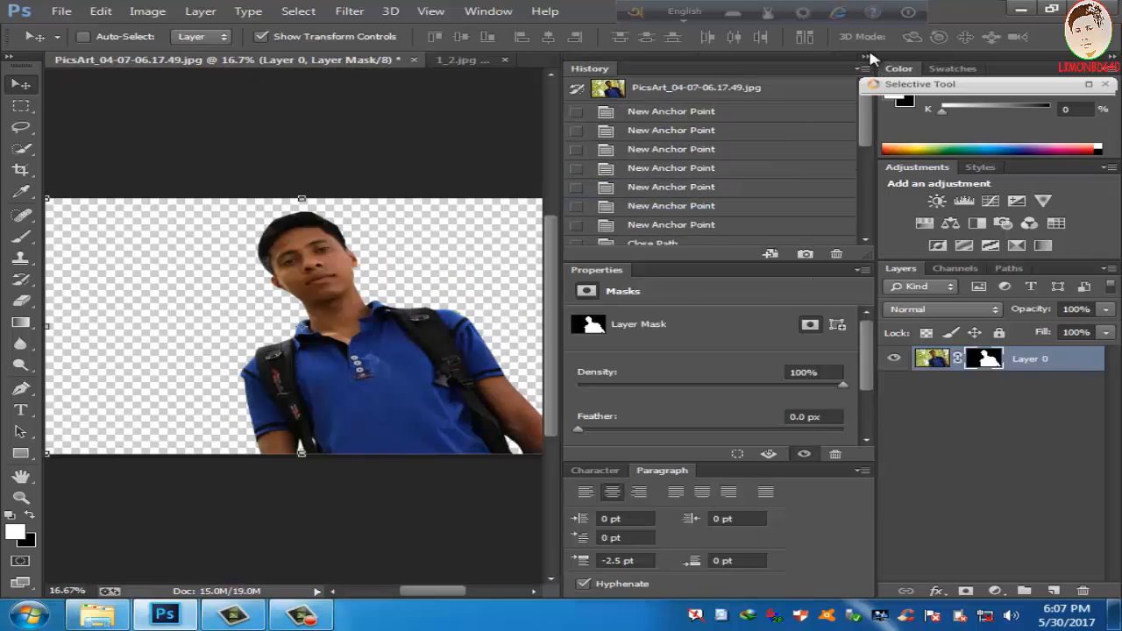
click(659, 88)
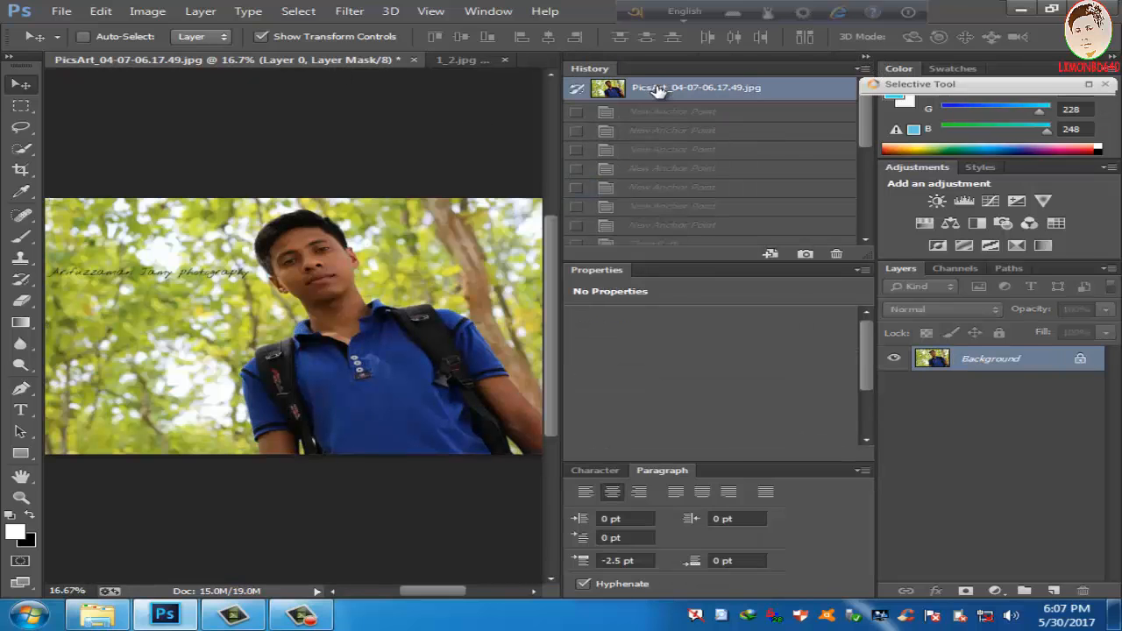
click(864, 58)
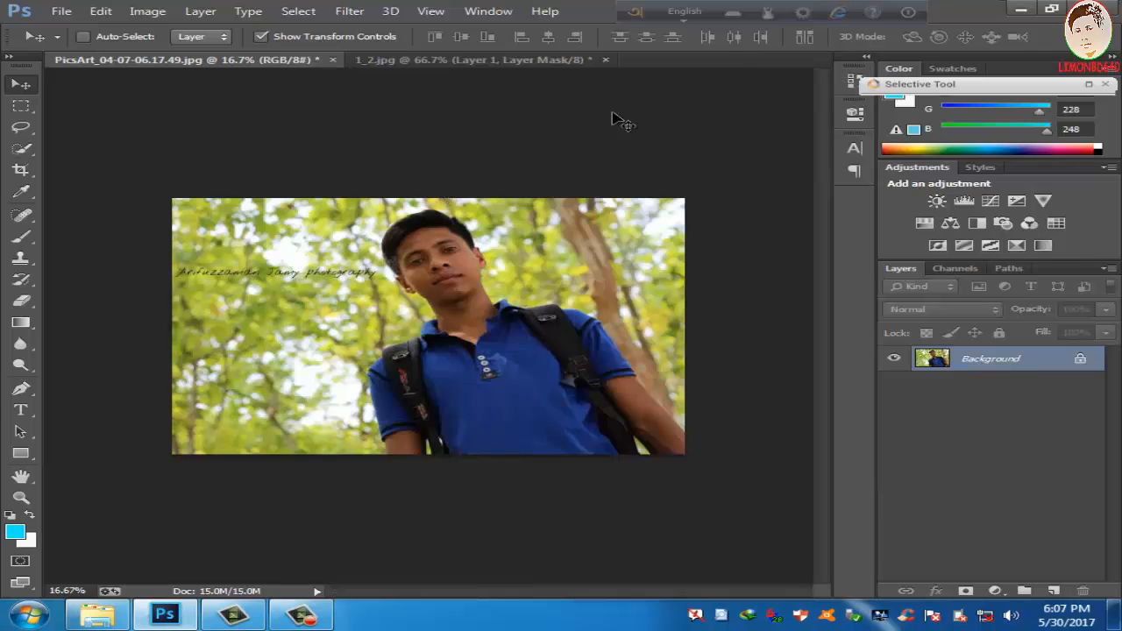
click(605, 60)
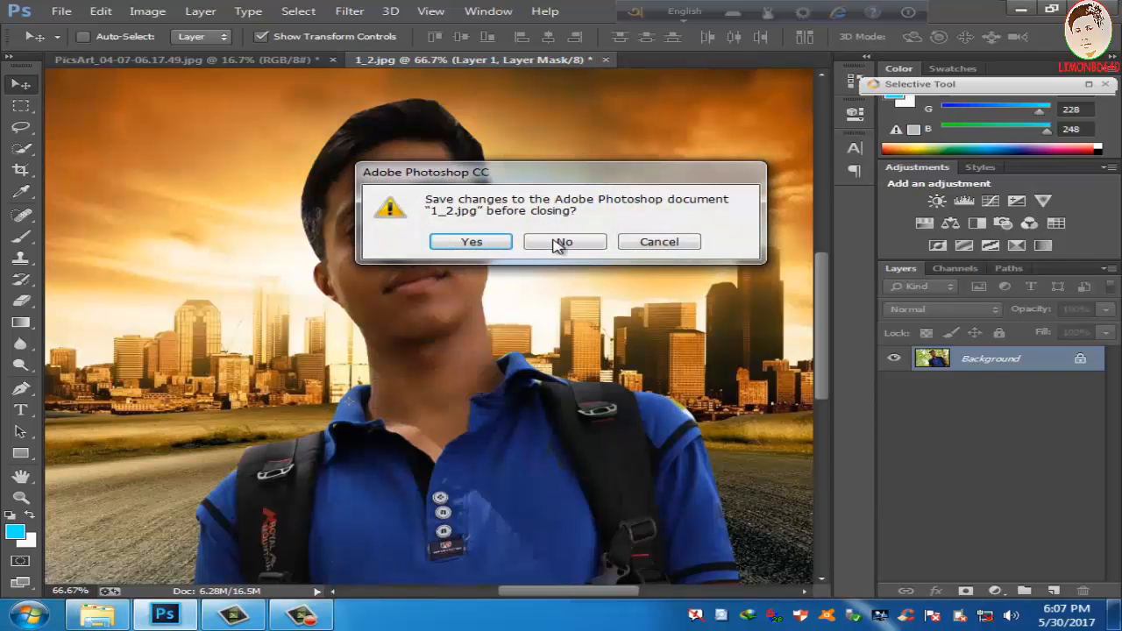
click(565, 242)
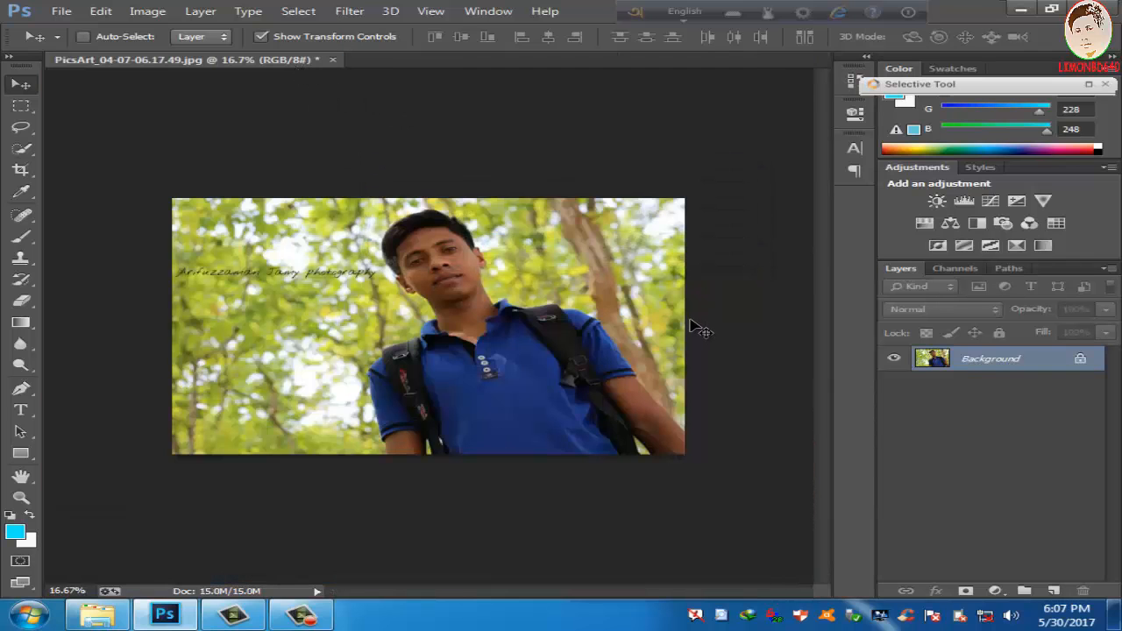
Step: Convert the photo's locked background to Layer 0 and select the man's head, neck and shirt with the Quick Selection tool
double_click(1082, 360)
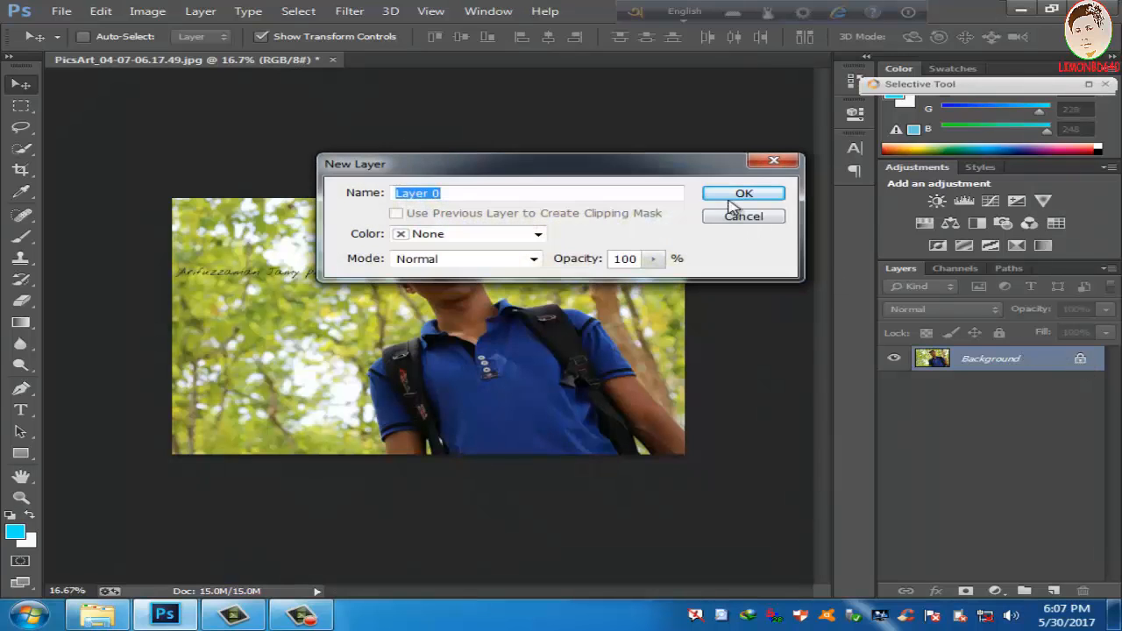
click(730, 198)
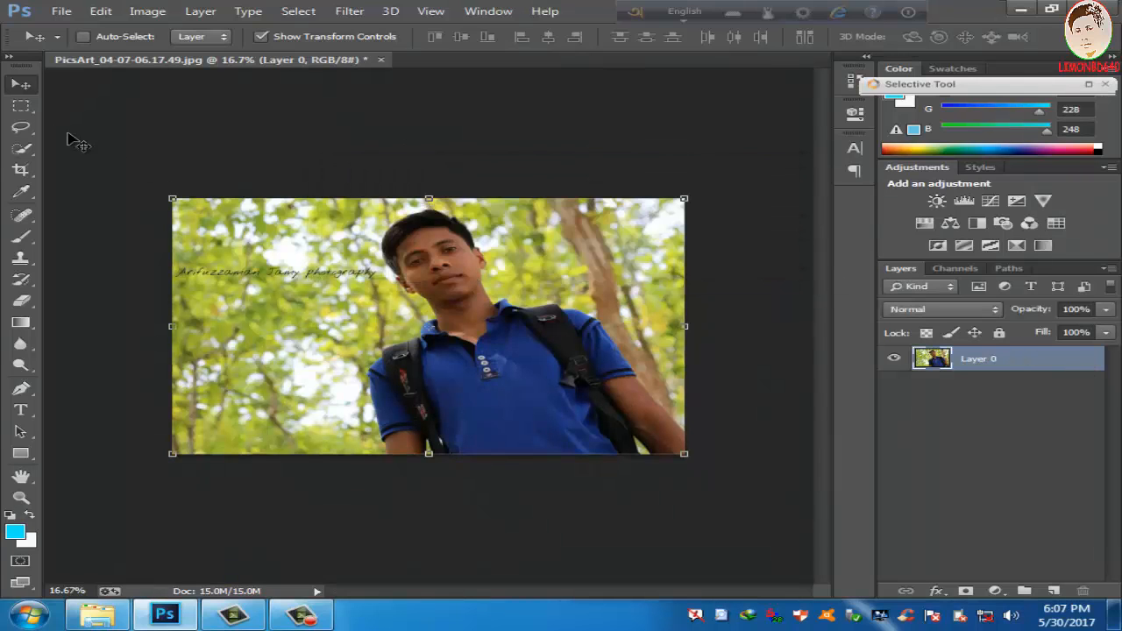
click(21, 148)
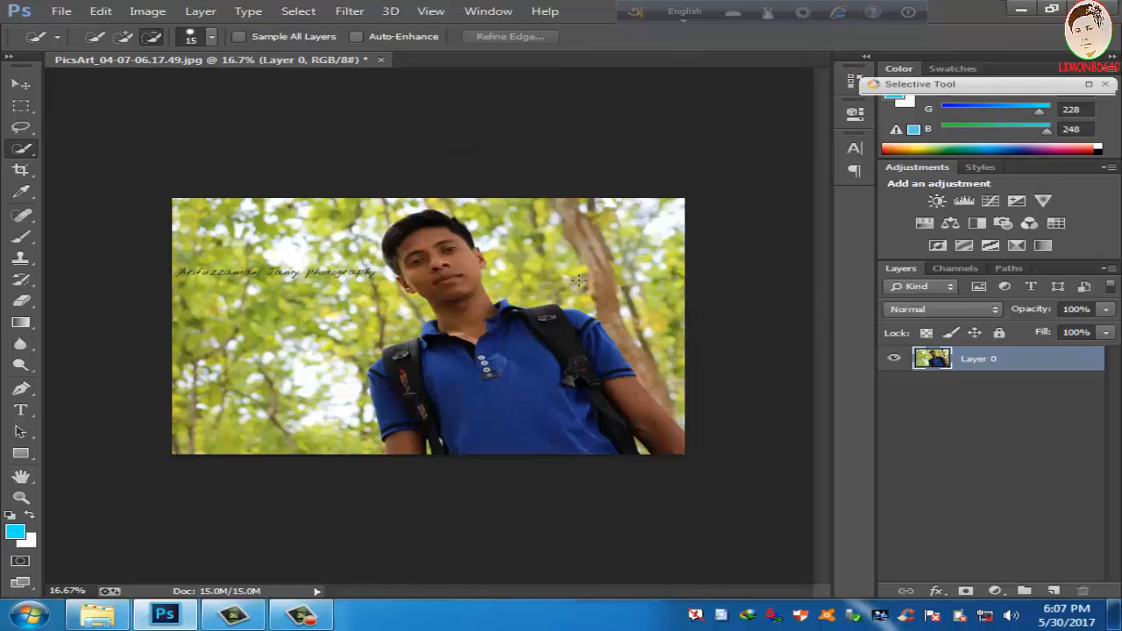
key(ctrl+plus)
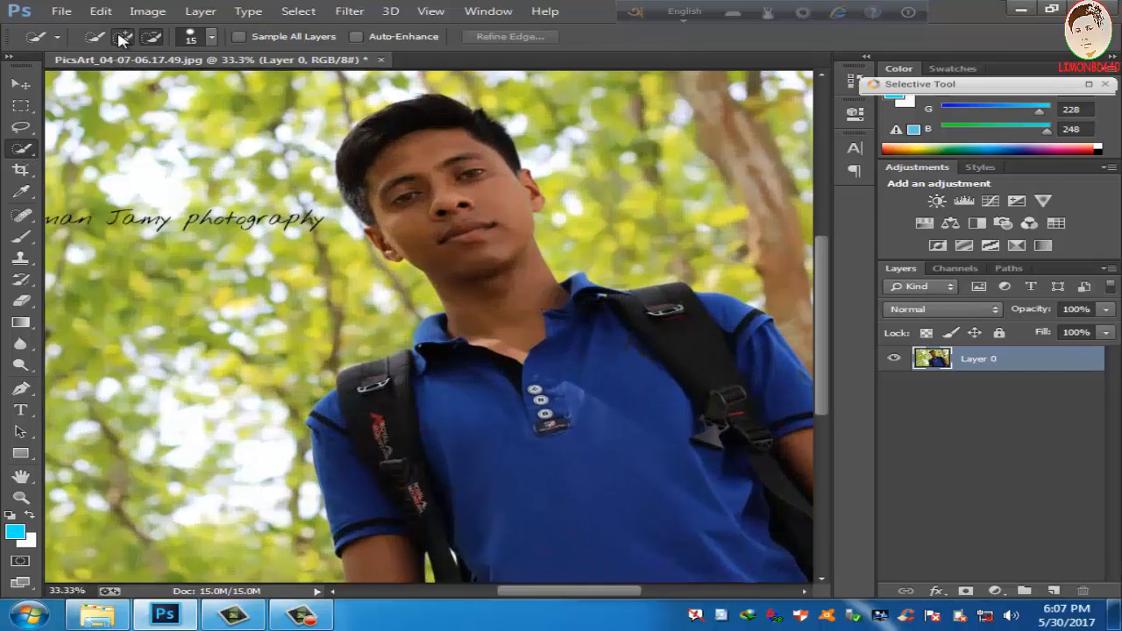
drag(410, 125, 521, 319)
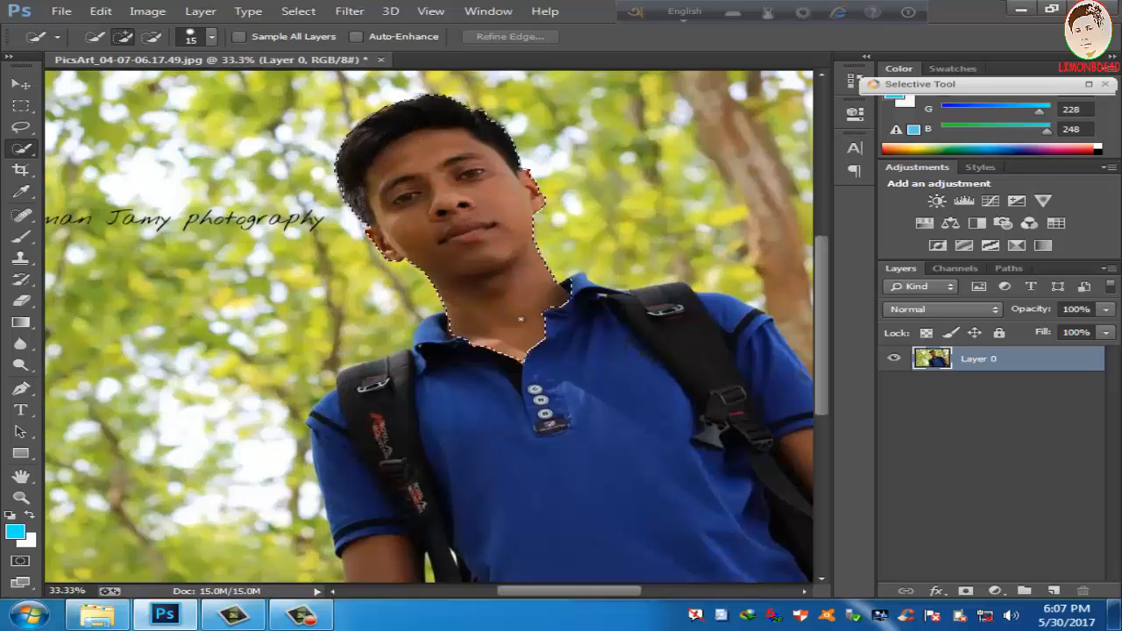
mouse_move(596, 420)
mouse_down()
mouse_move(679, 574)
mouse_move(779, 542)
mouse_move(641, 462)
mouse_up()
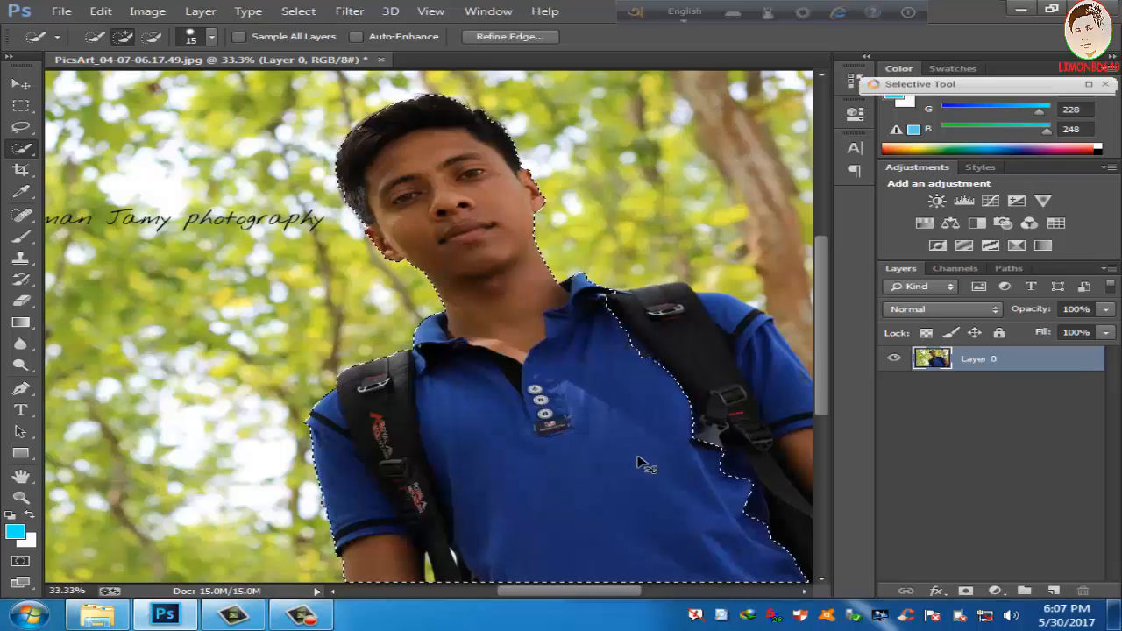
Step: Extend the quick selection over the man's backpack straps and arms, and subtract the background gaps beside the straps
key(ctrl+d)
key(ctrl+minus)
drag(591, 356, 691, 398)
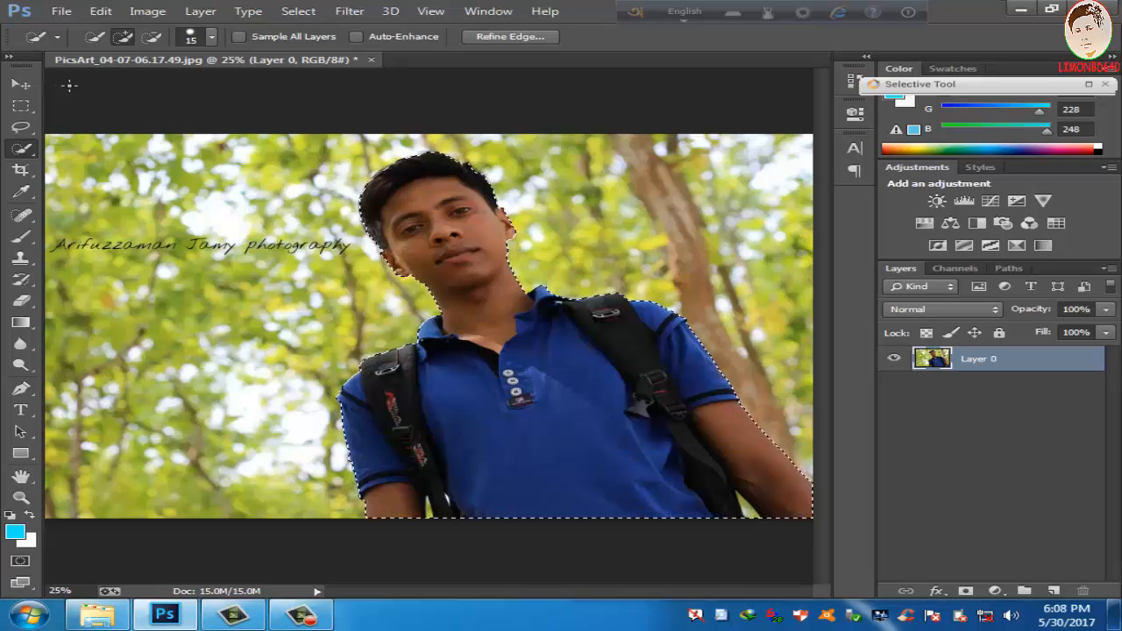
click(152, 36)
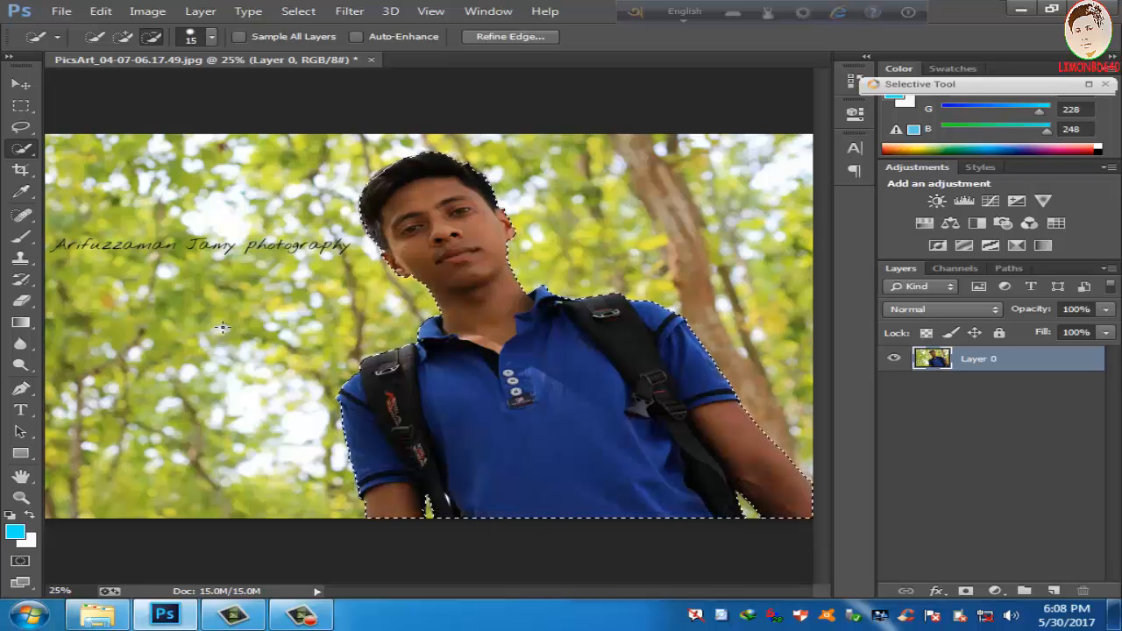
click(97, 615)
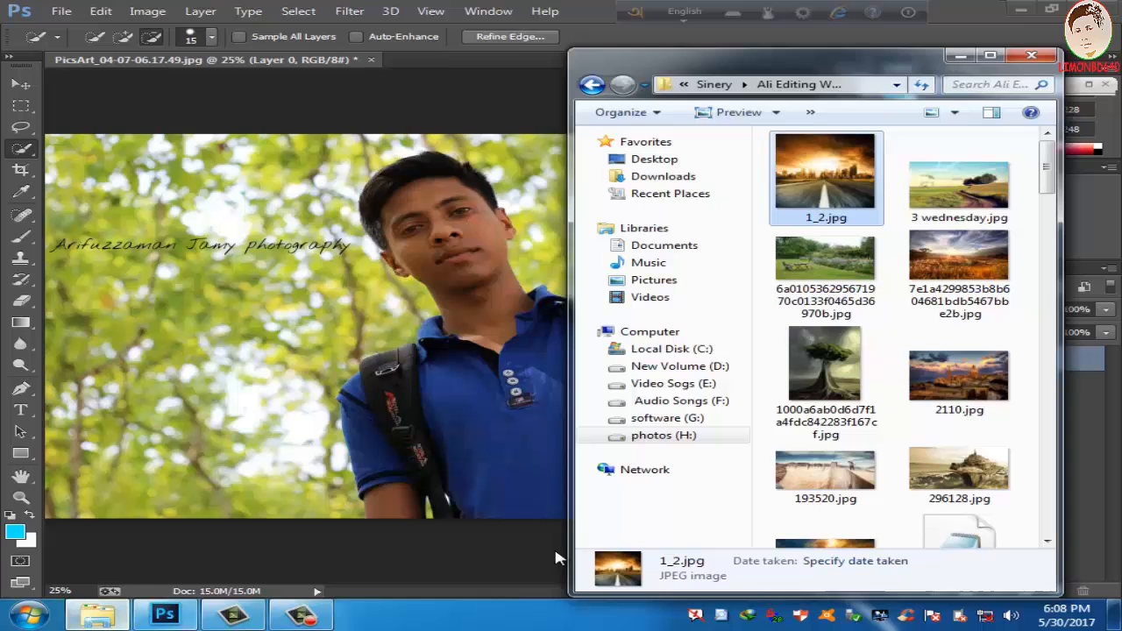
click(837, 285)
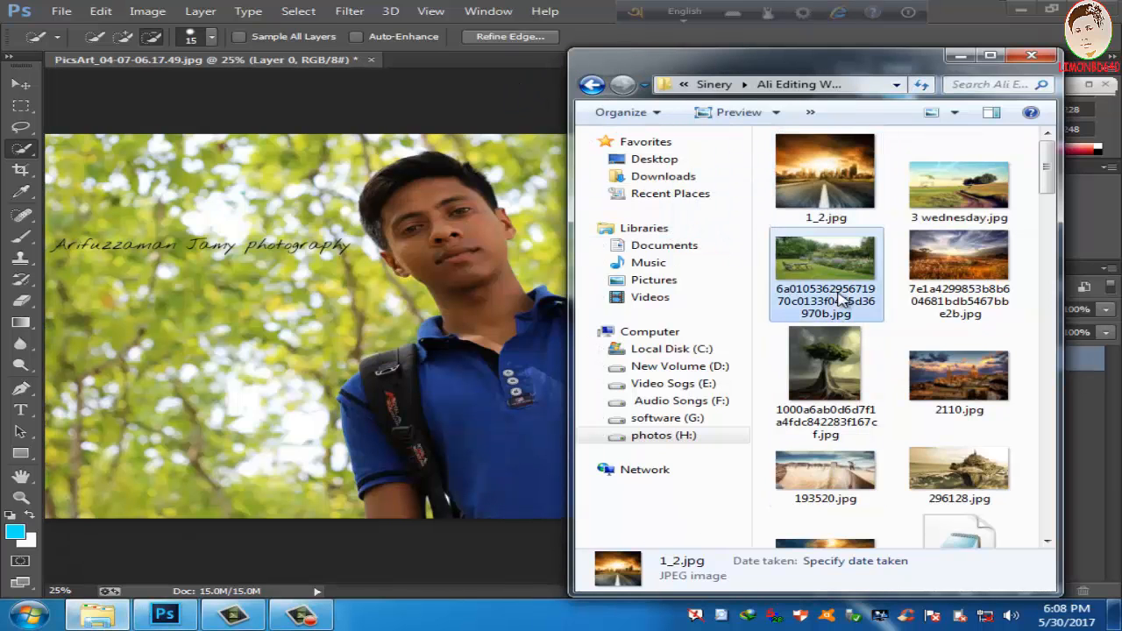
drag(811, 256, 436, 48)
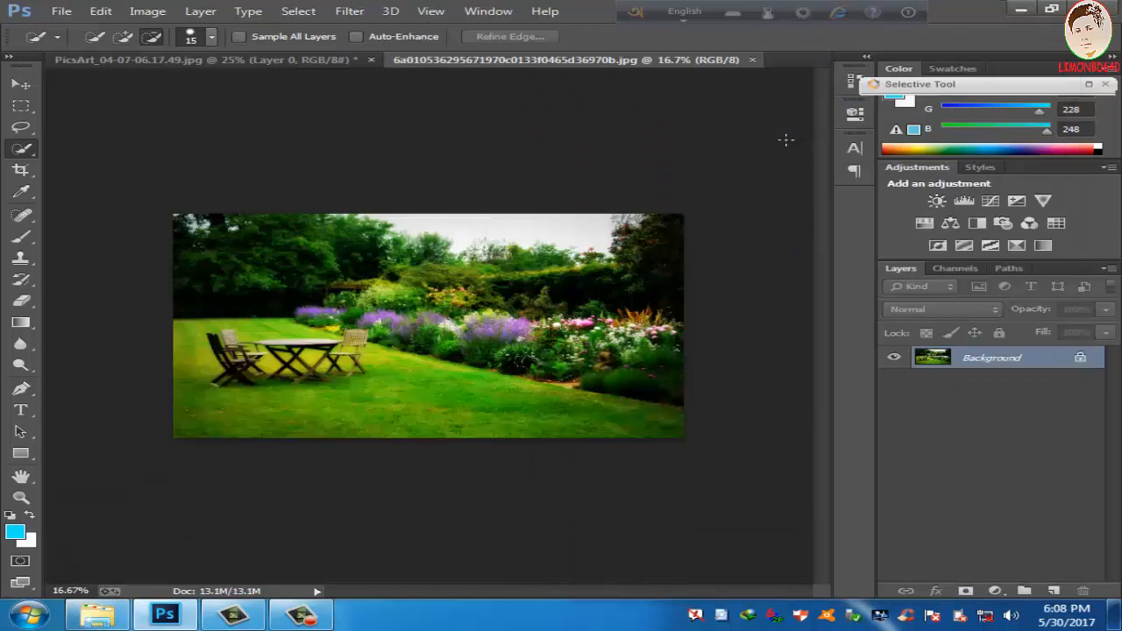
Step: Move the selected man from the PicsArt photo into the garden document as a new layer
click(323, 61)
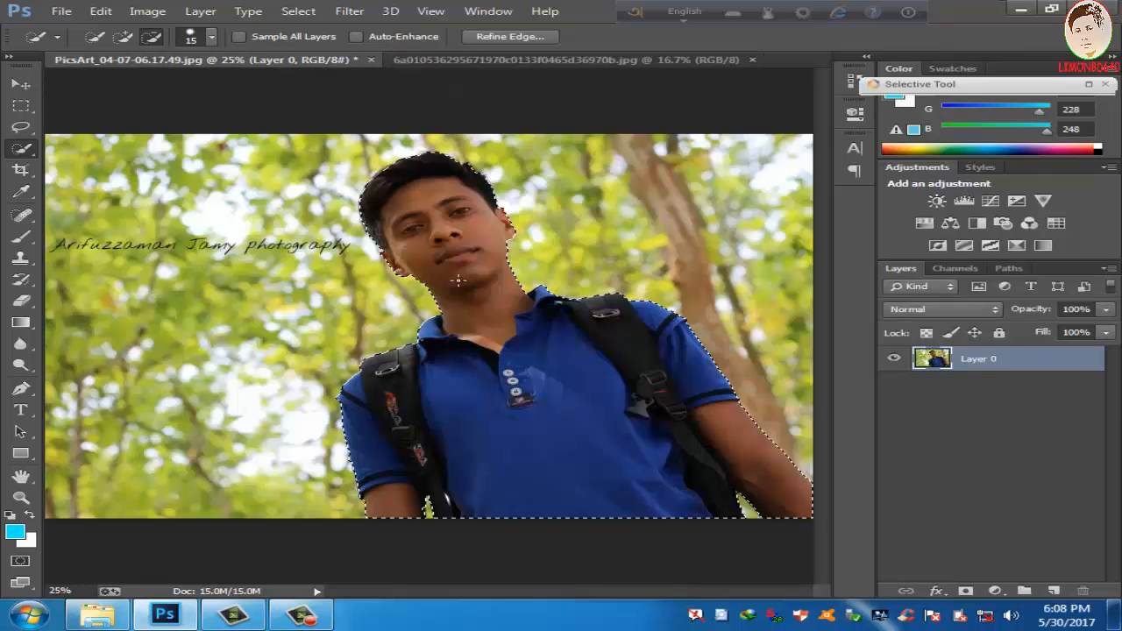
key(v)
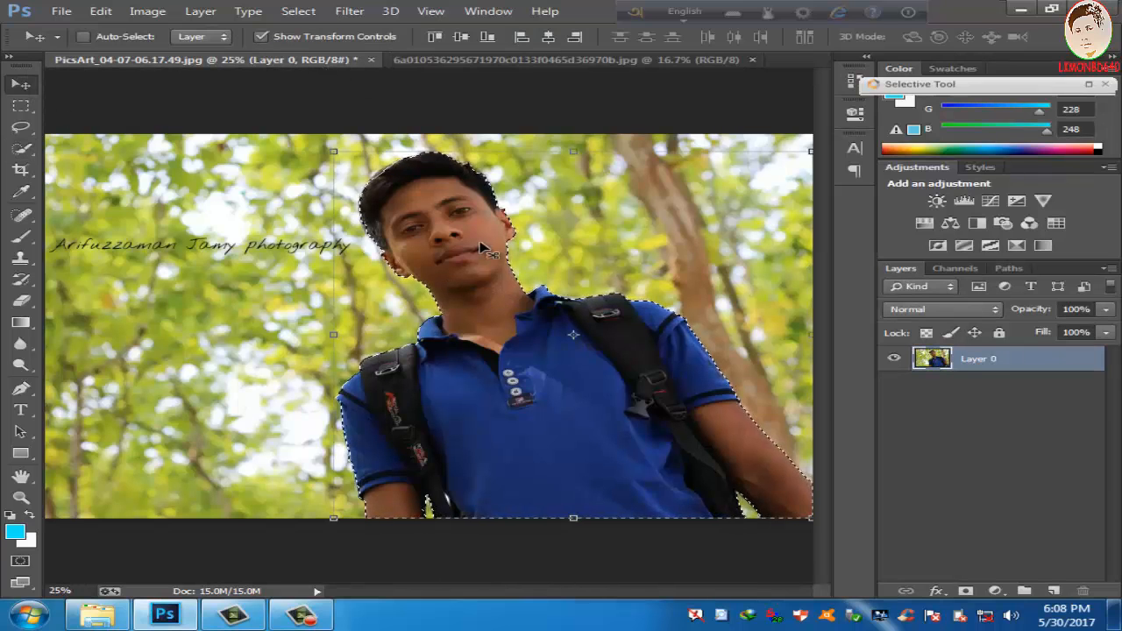
mouse_move(470, 179)
mouse_down()
mouse_move(472, 65)
mouse_move(488, 205)
mouse_move(464, 283)
mouse_move(603, 342)
mouse_up()
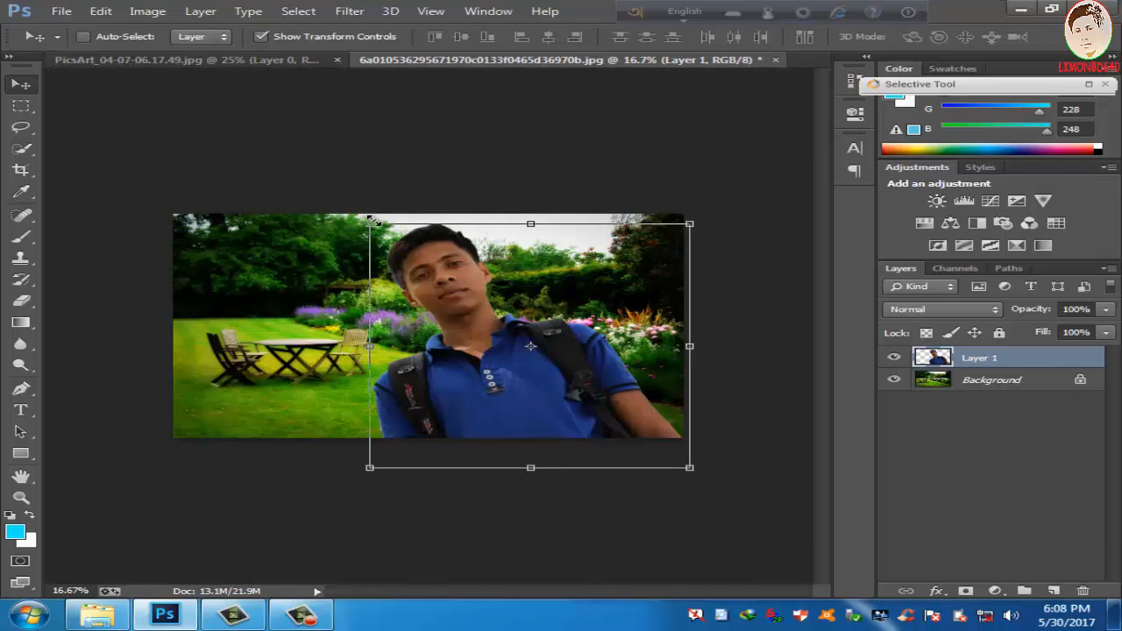
Step: Scale the man's layer to 63.36% width and 77.88% height and place him at the garden's lower edge, beside the table
drag(375, 220, 487, 278)
drag(577, 353, 482, 322)
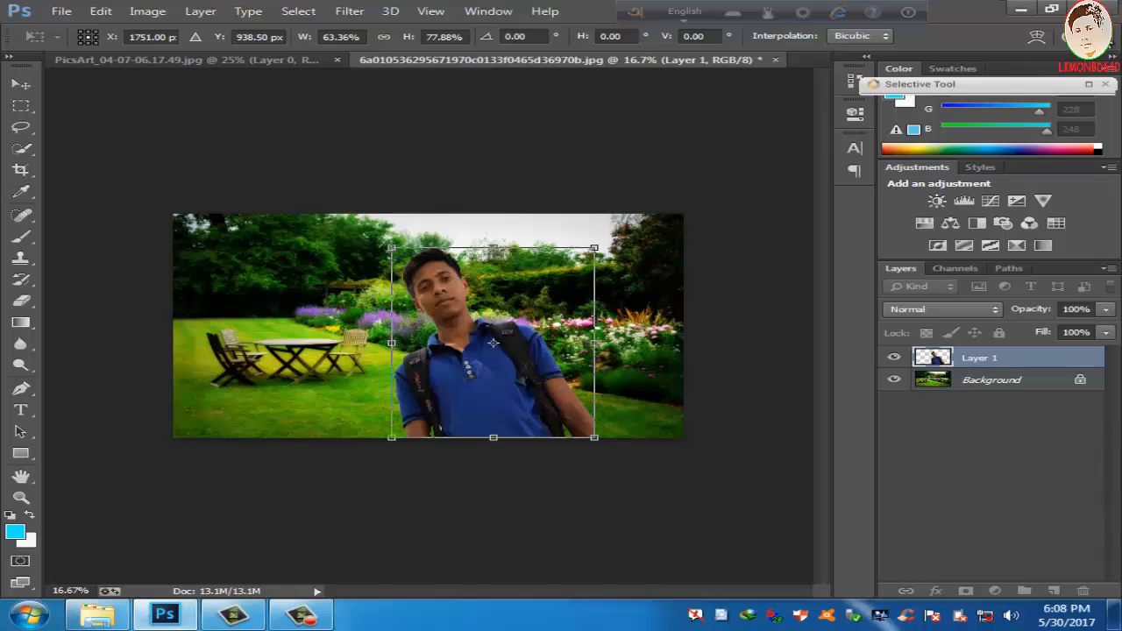
key(Return)
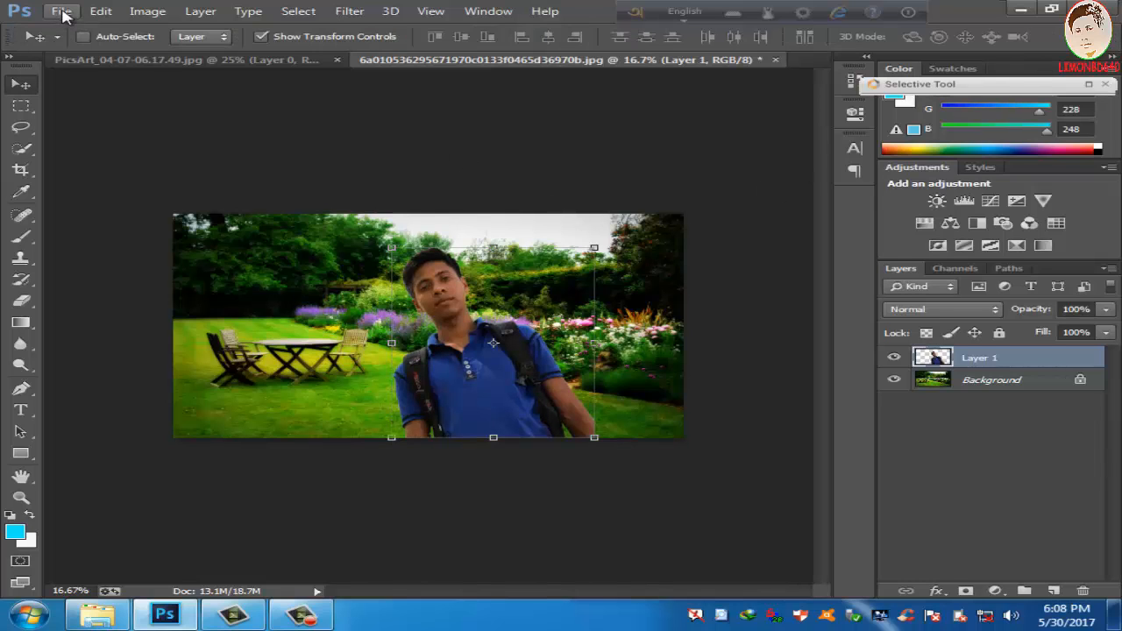
Step: Start saving the composite as a JPEG under its existing file name and decline to replace the original file
click(61, 11)
click(116, 209)
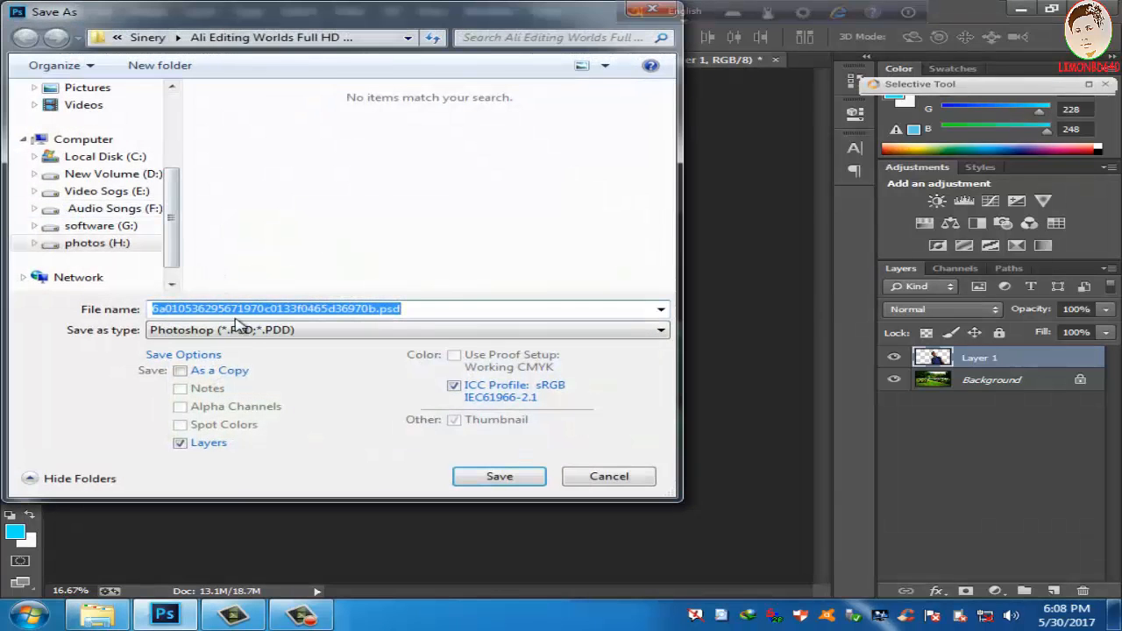
click(242, 330)
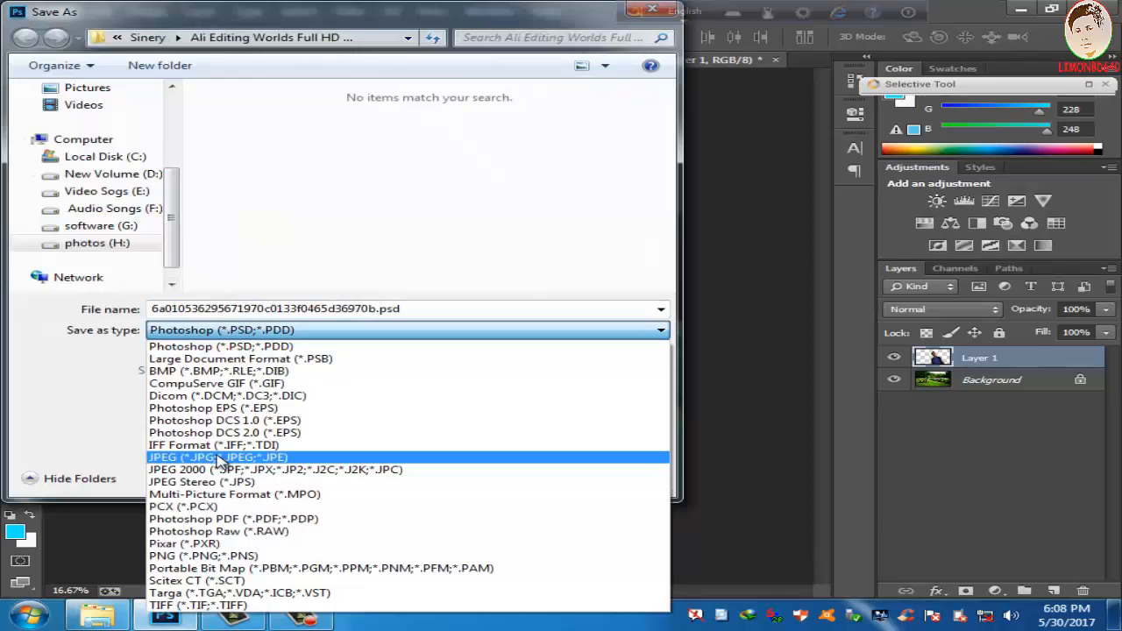
click(219, 456)
click(465, 475)
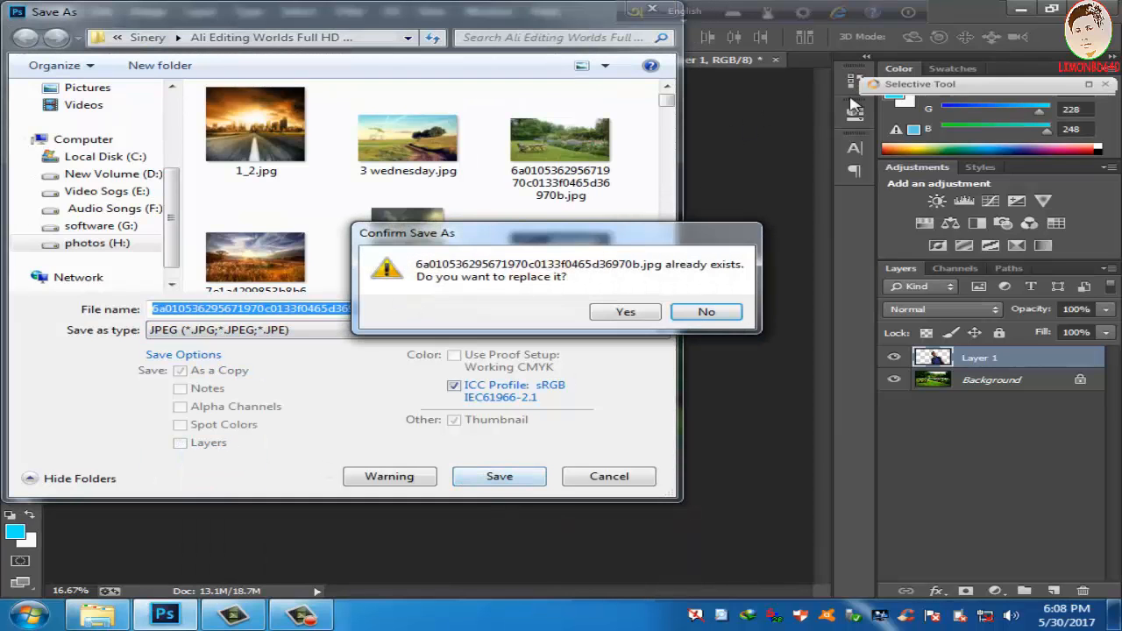
click(706, 313)
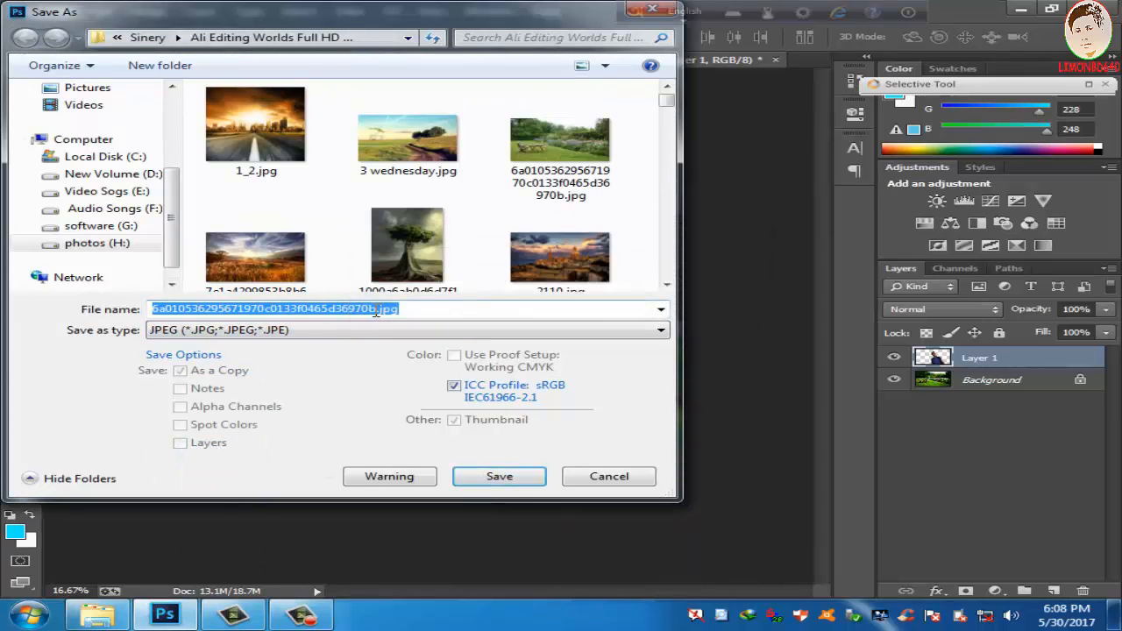
click(372, 311)
double_click(357, 312)
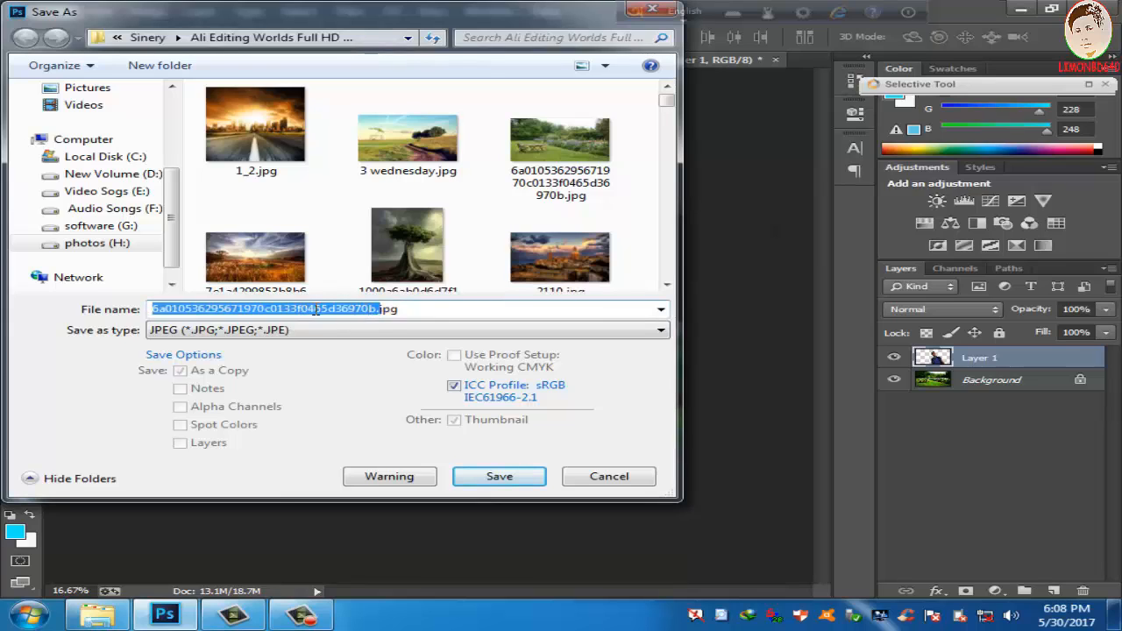
drag(314, 311, 237, 308)
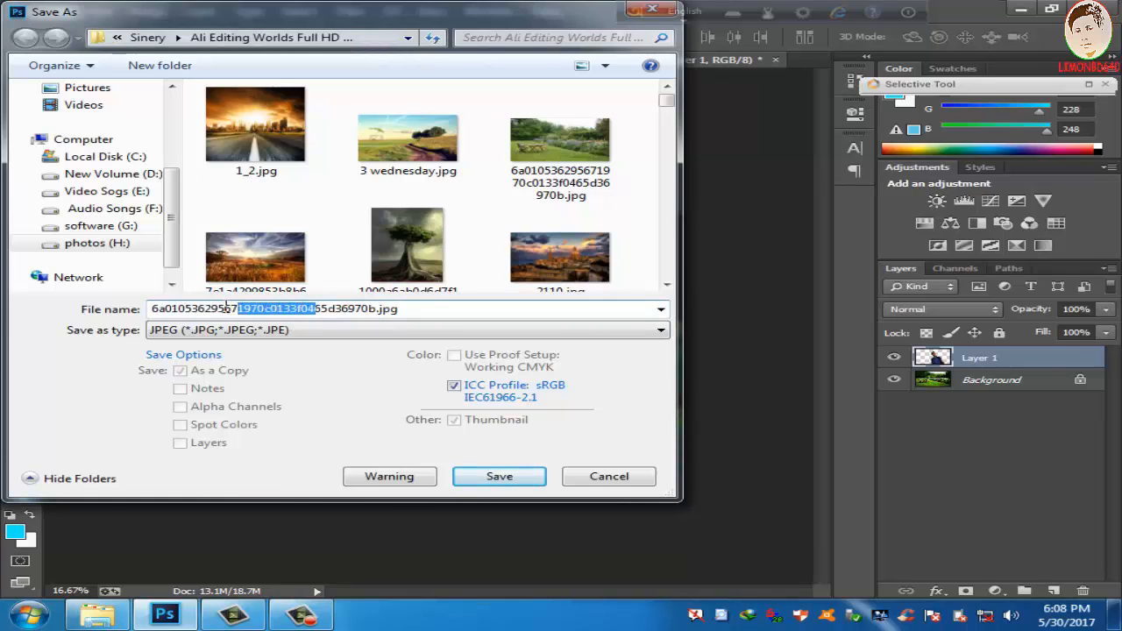
key(BackSpace)
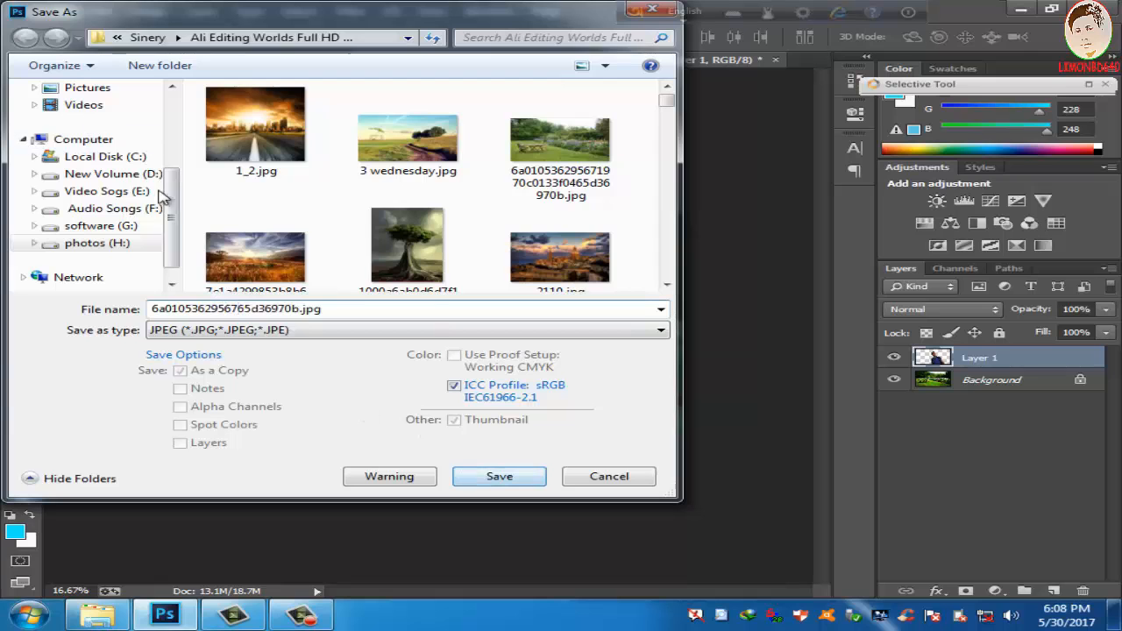
drag(173, 209, 169, 111)
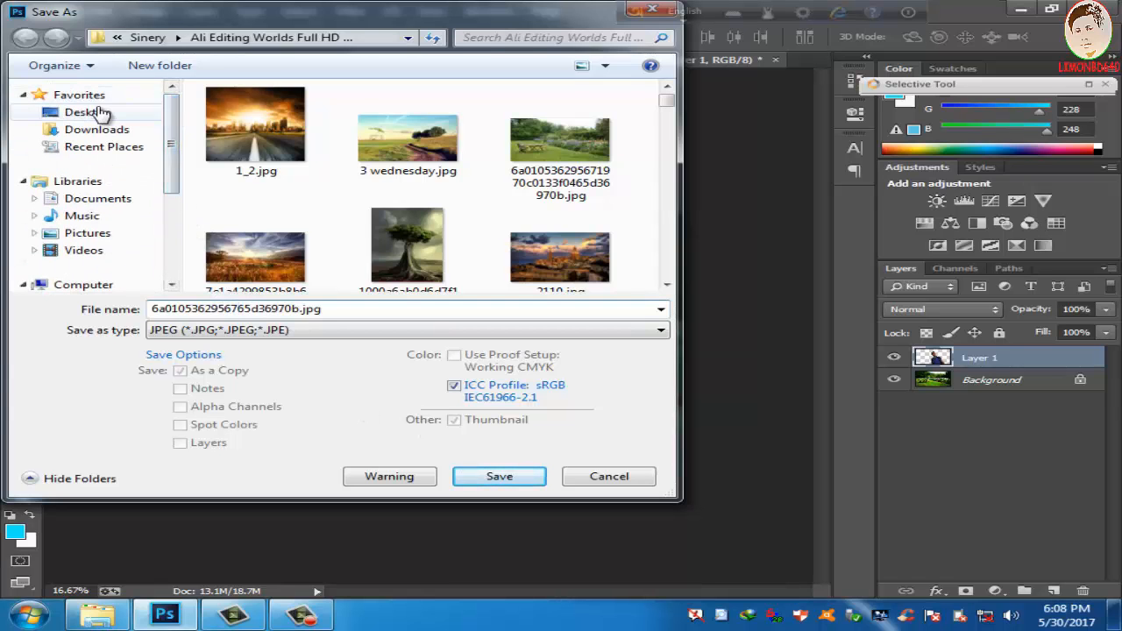
click(99, 113)
click(505, 477)
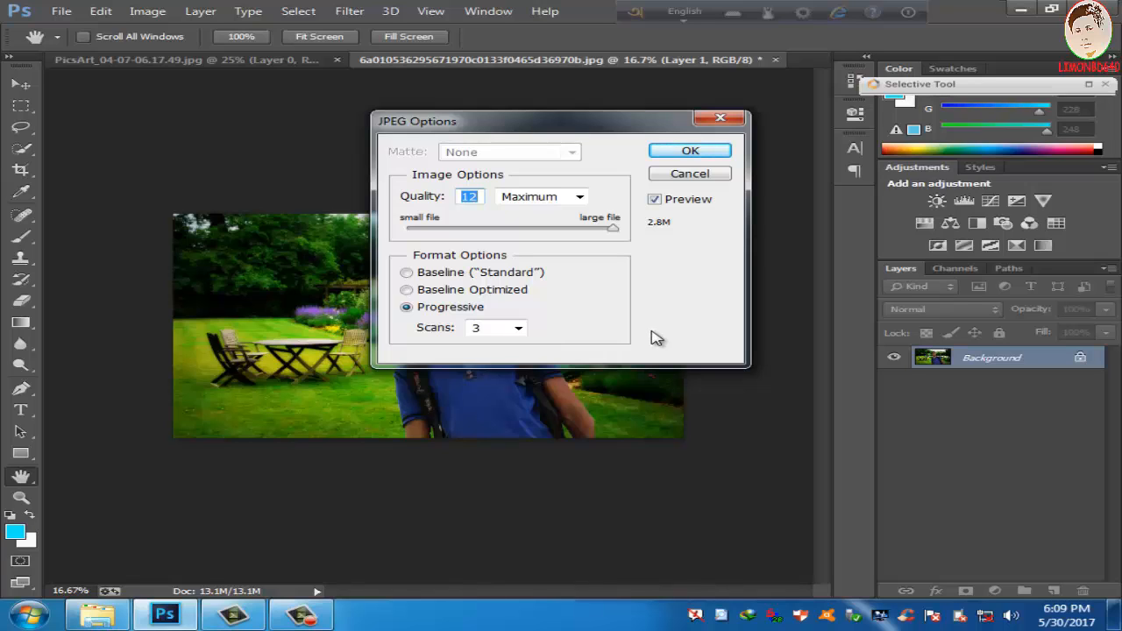
Step: Export the JPEG at Maximum quality 12 in Progressive format with 3 scans
click(579, 197)
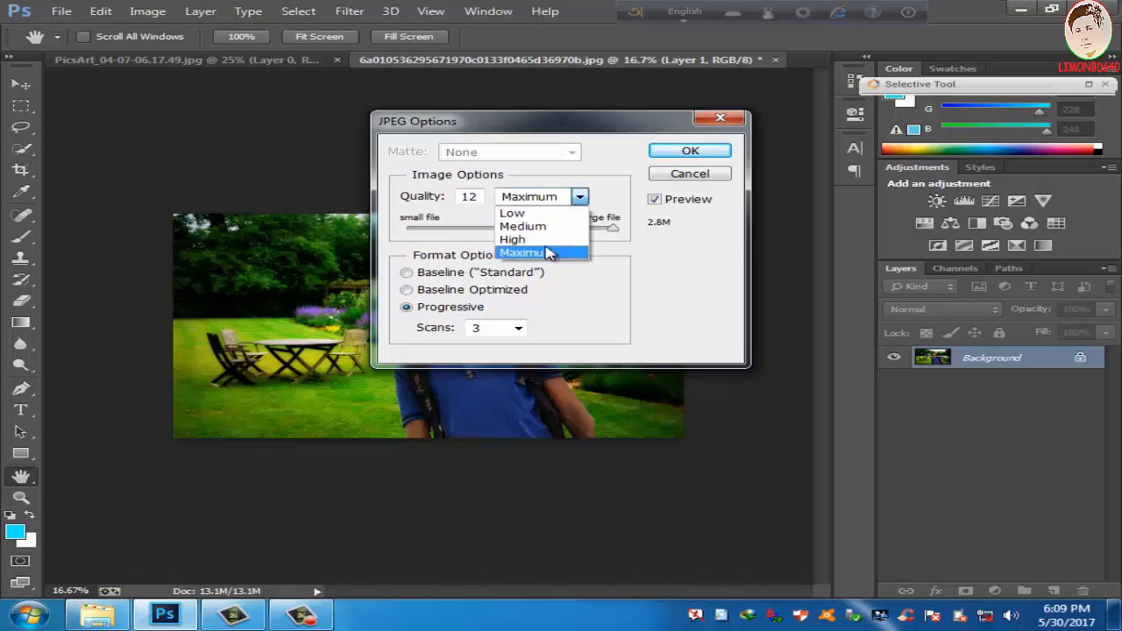
click(611, 227)
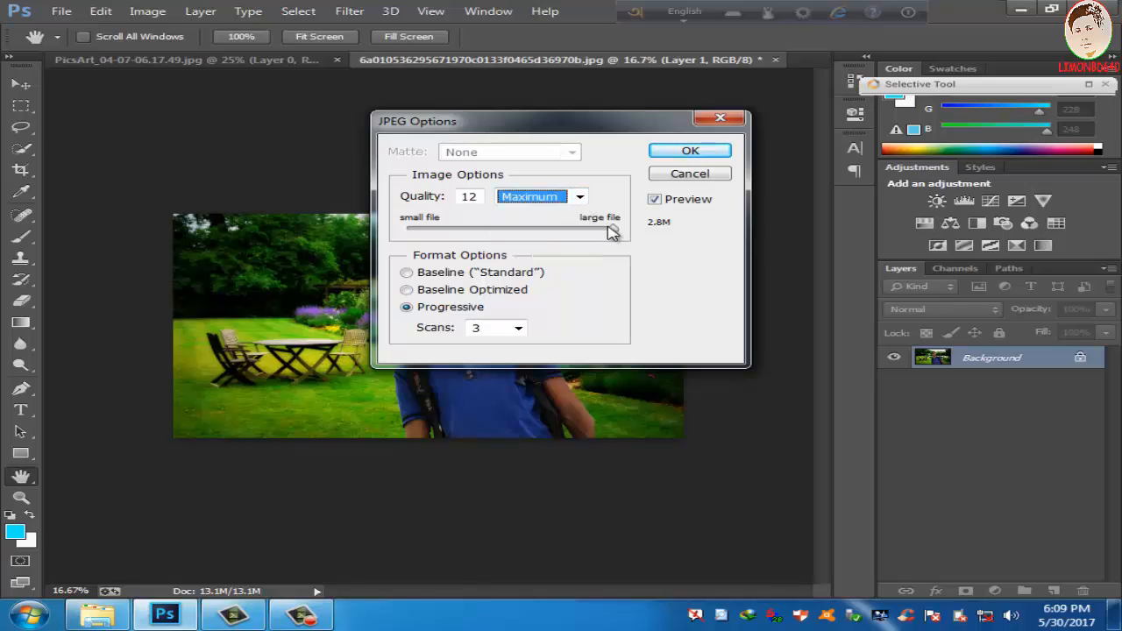
click(689, 153)
click(1027, 8)
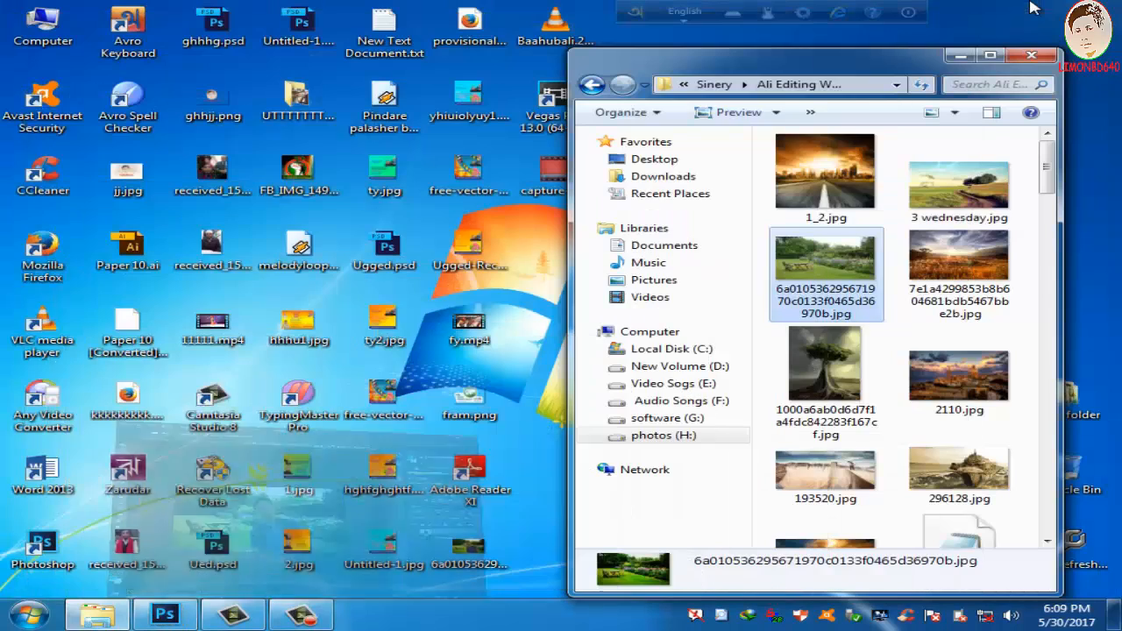
click(970, 57)
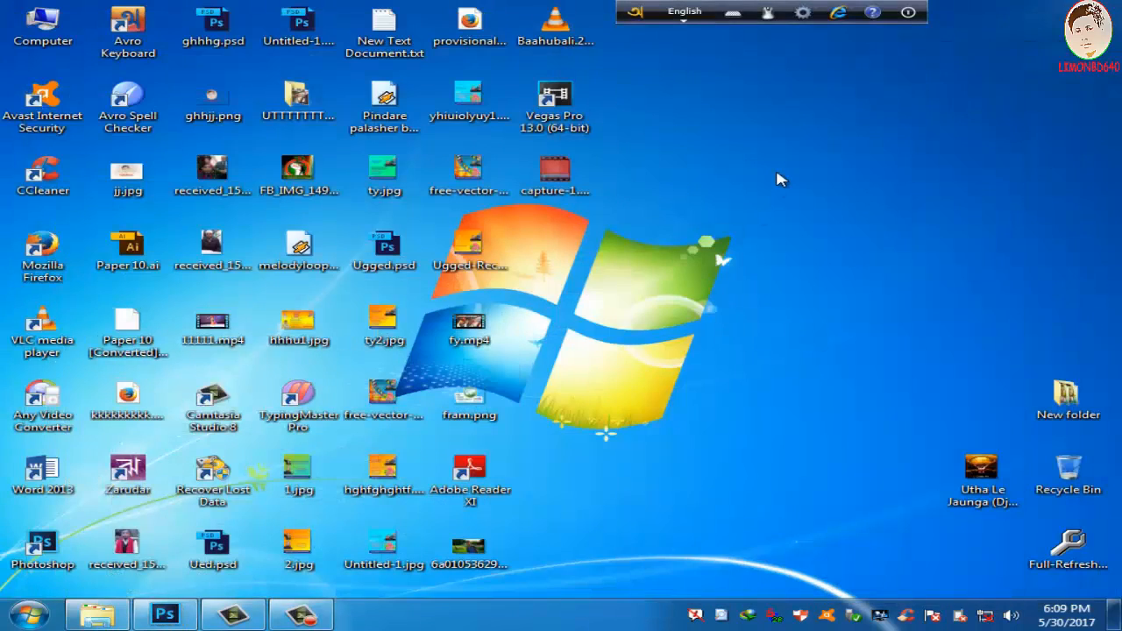
double_click(468, 547)
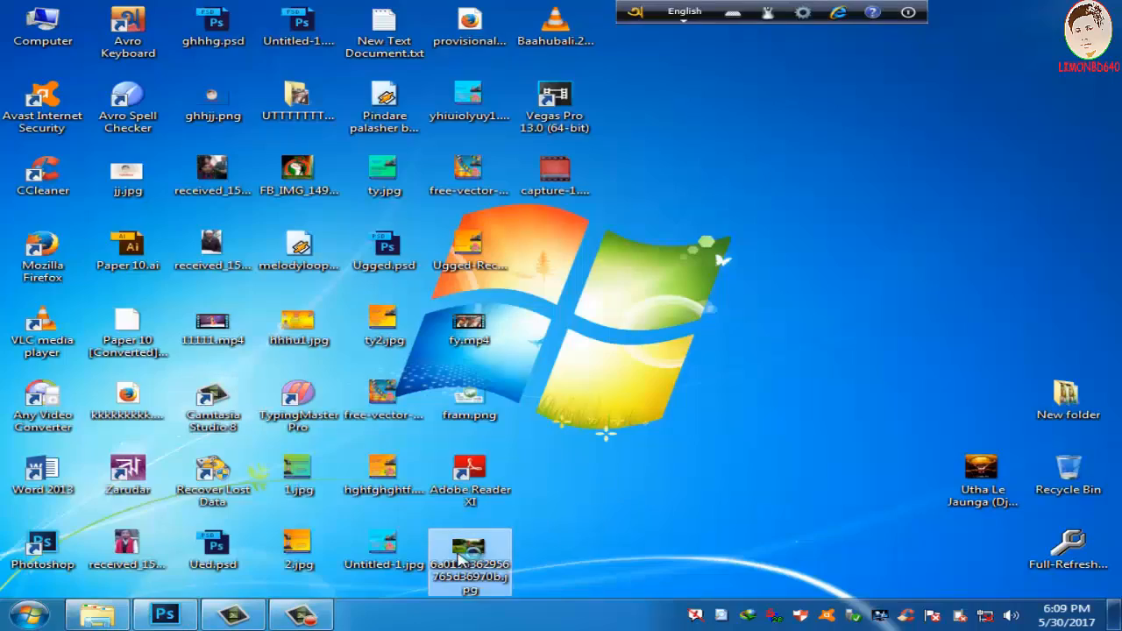
Step: Examine the cut-out edges around the man's hair and face up close and the whole composite, and minimize the viewer
scroll(430, 348, up, 4)
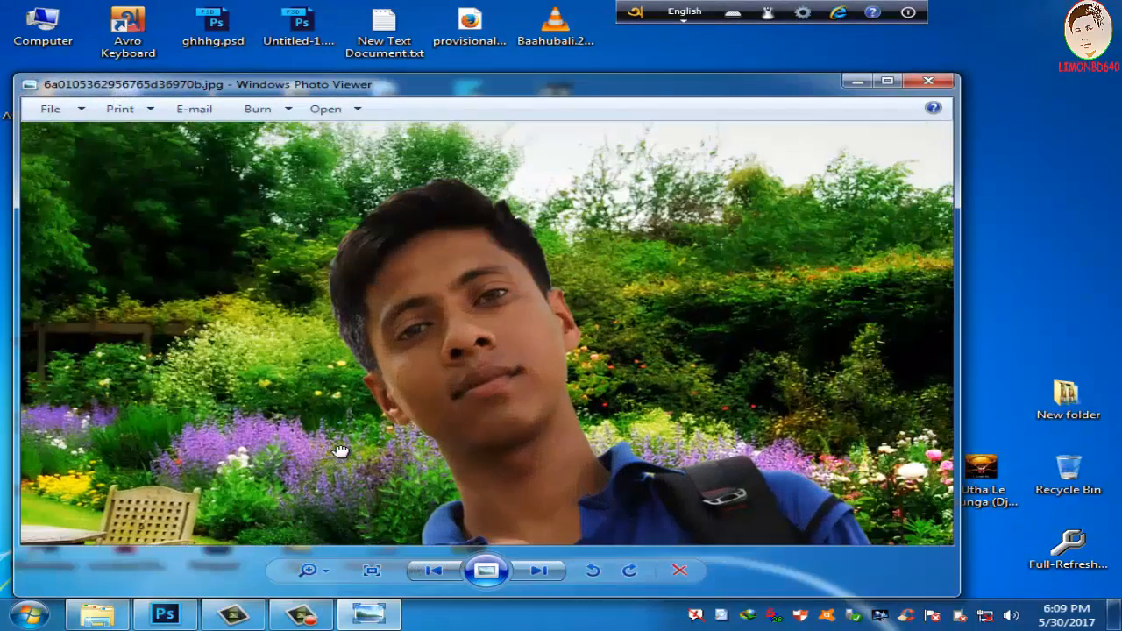
scroll(282, 391, up, 1)
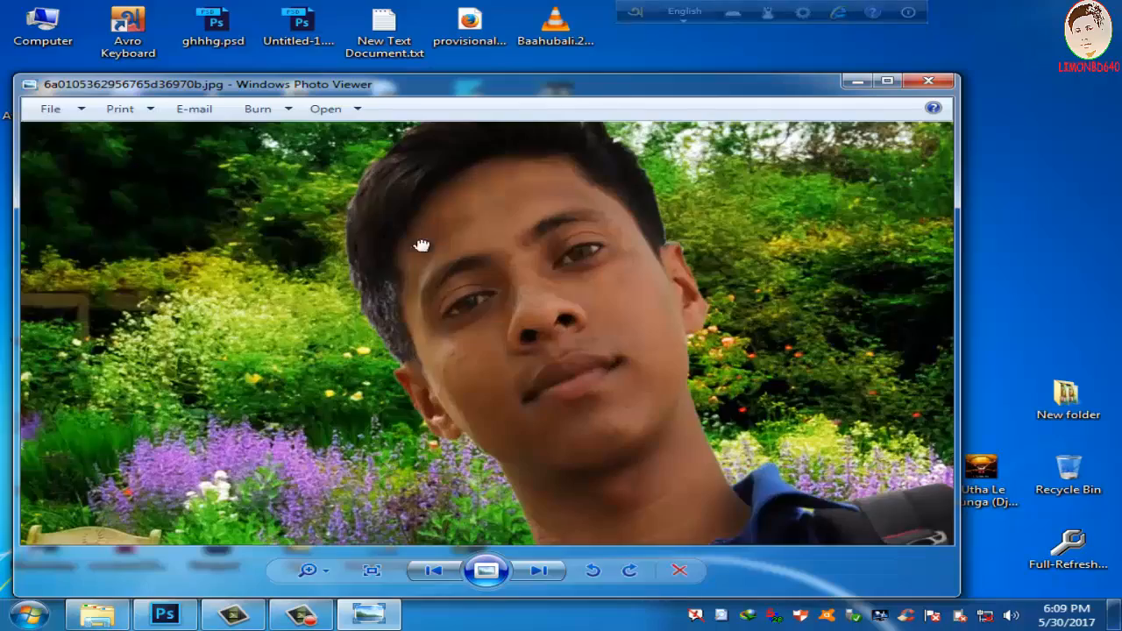
scroll(430, 333, up, 3)
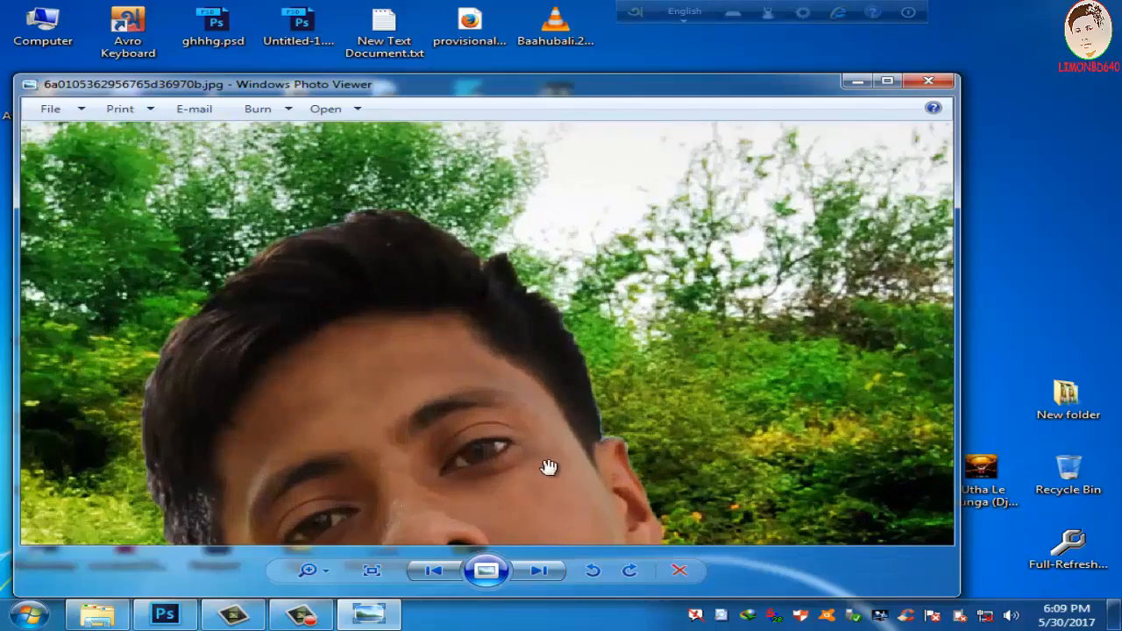
scroll(510, 436, down, 2)
scroll(495, 362, down, 4)
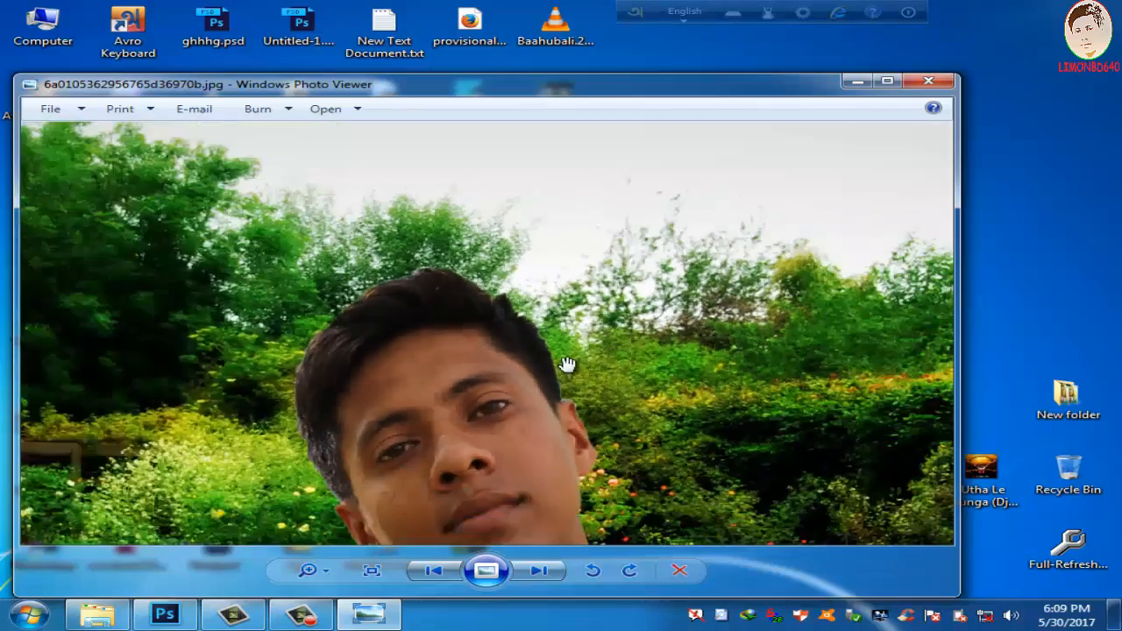
scroll(575, 405, down, 1)
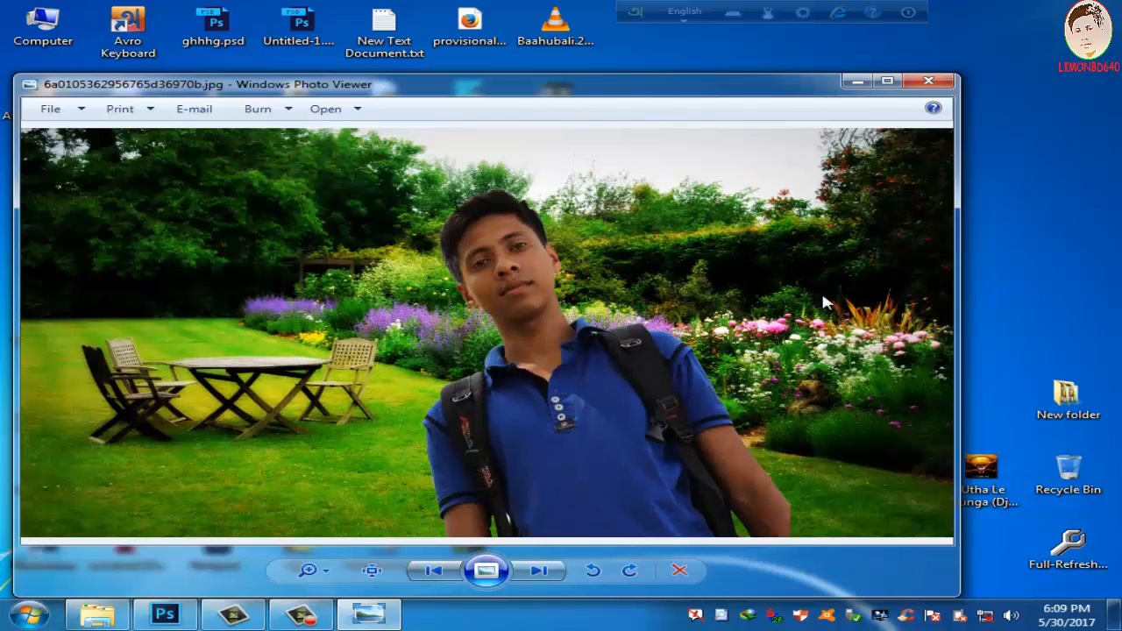
click(855, 83)
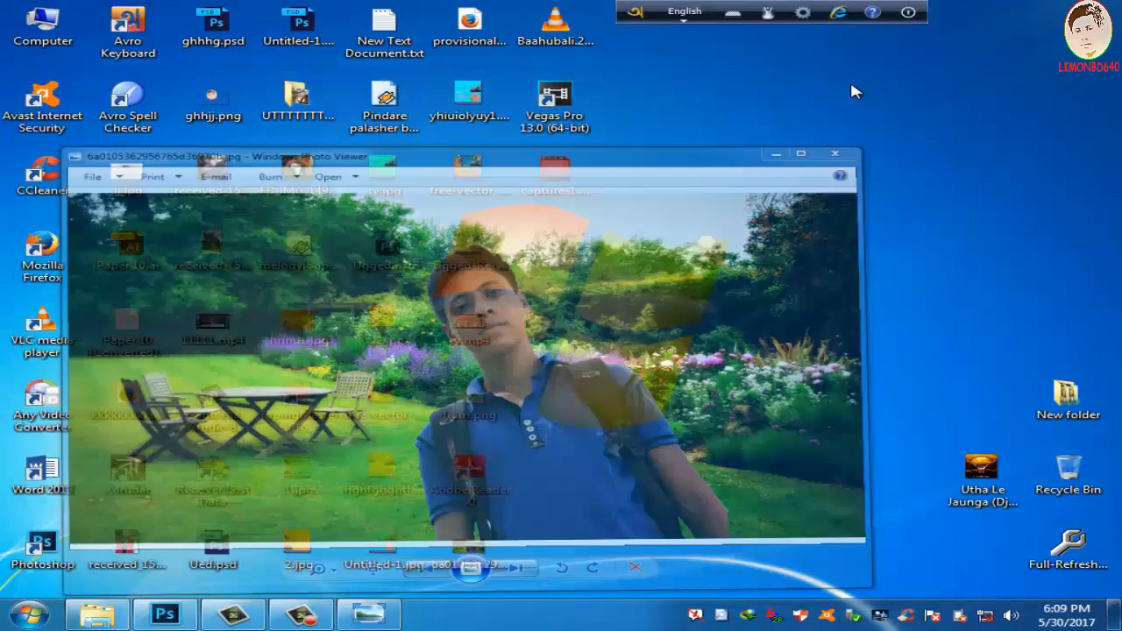
right_click(819, 92)
click(826, 145)
right_click(807, 137)
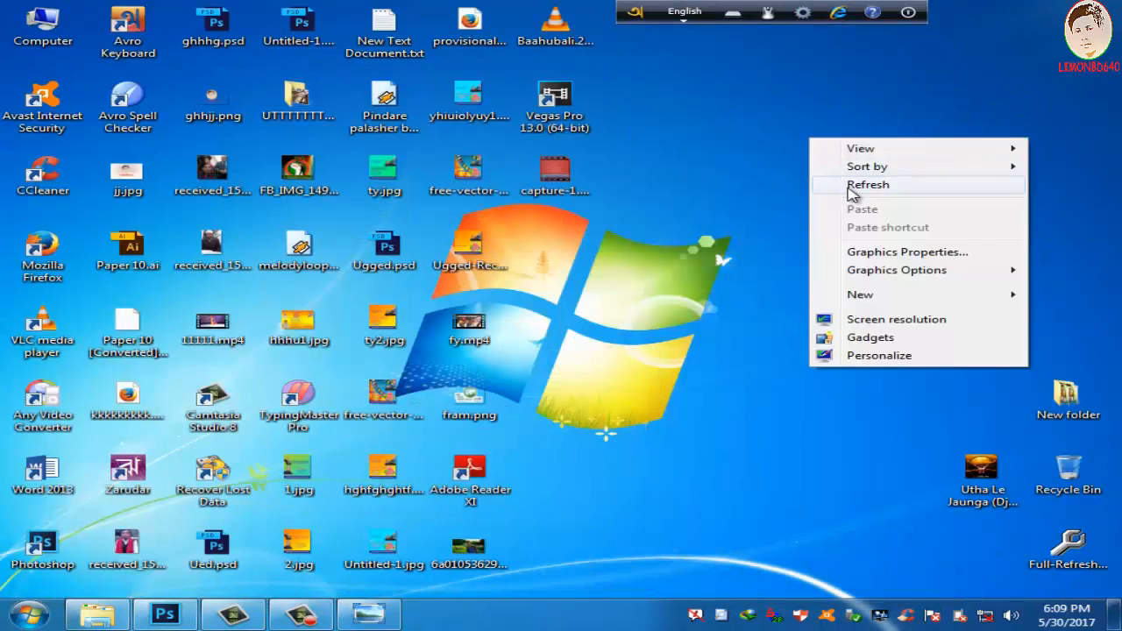
click(851, 186)
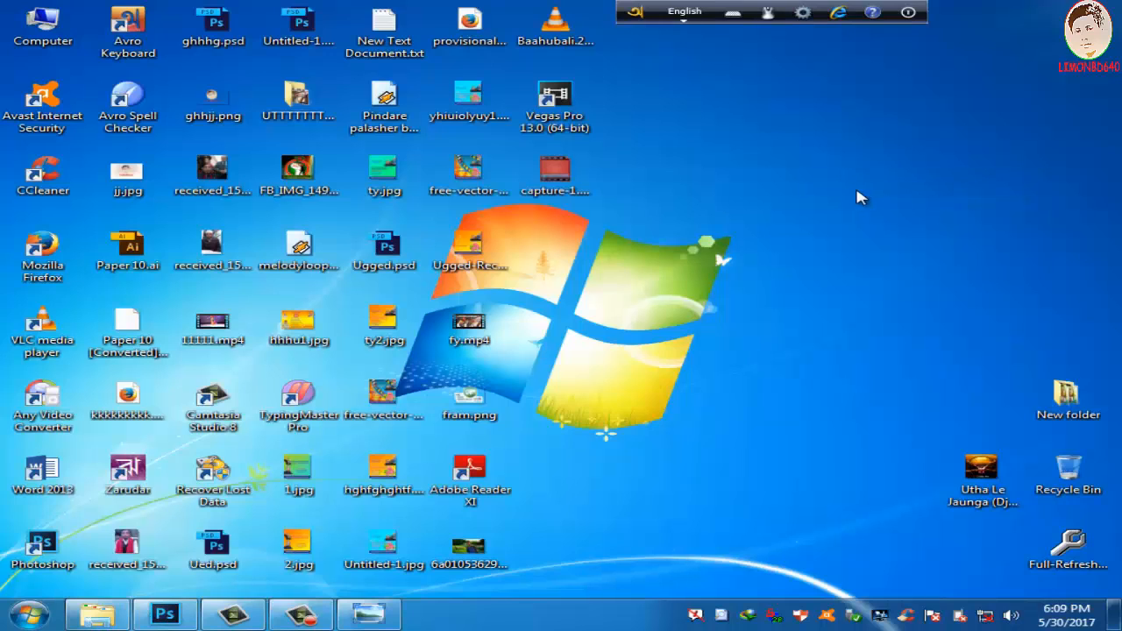